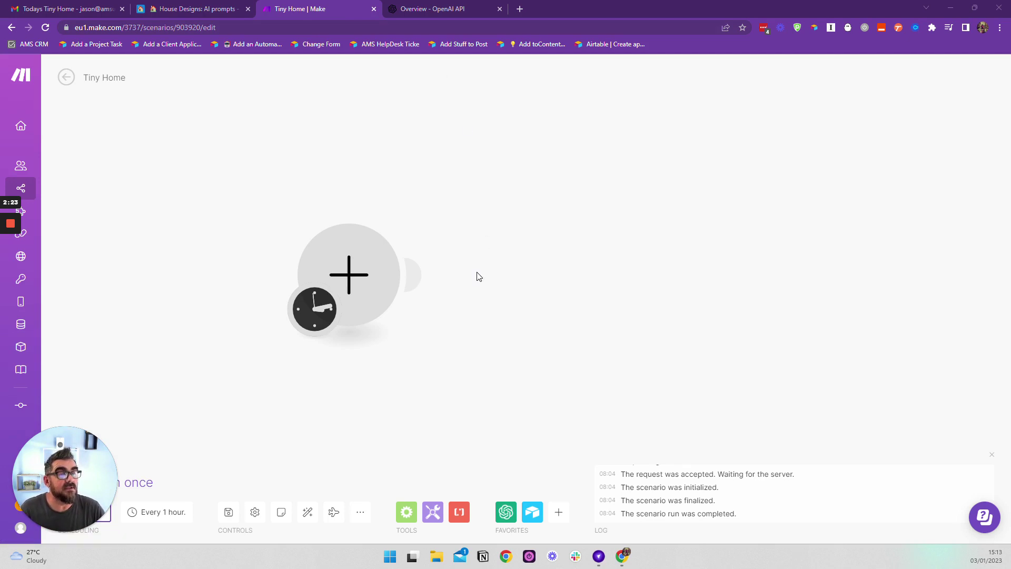
- Open the Tiny Home Bot email, view today's tiny-home image in a new tab, then close it
{"action": "left_click", "coordinate": [192, 6]}
{"action": "left_click", "coordinate": [41, 7]}
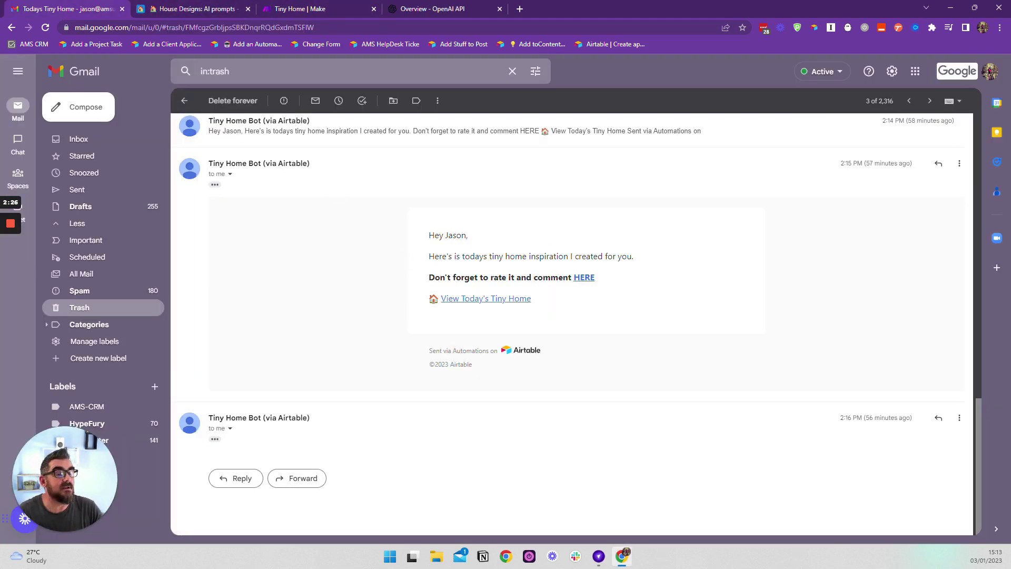
{"action": "left_click_drag", "start_coordinate": [427, 235], "coordinate": [570, 256]}
{"action": "left_click", "coordinate": [723, 305]}
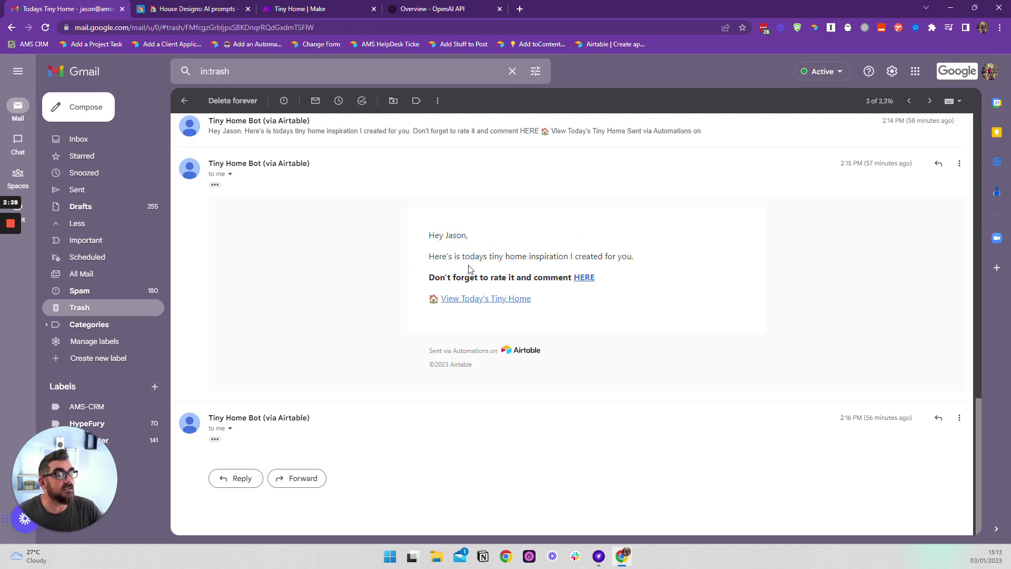
{"action": "left_click", "coordinate": [465, 301]}
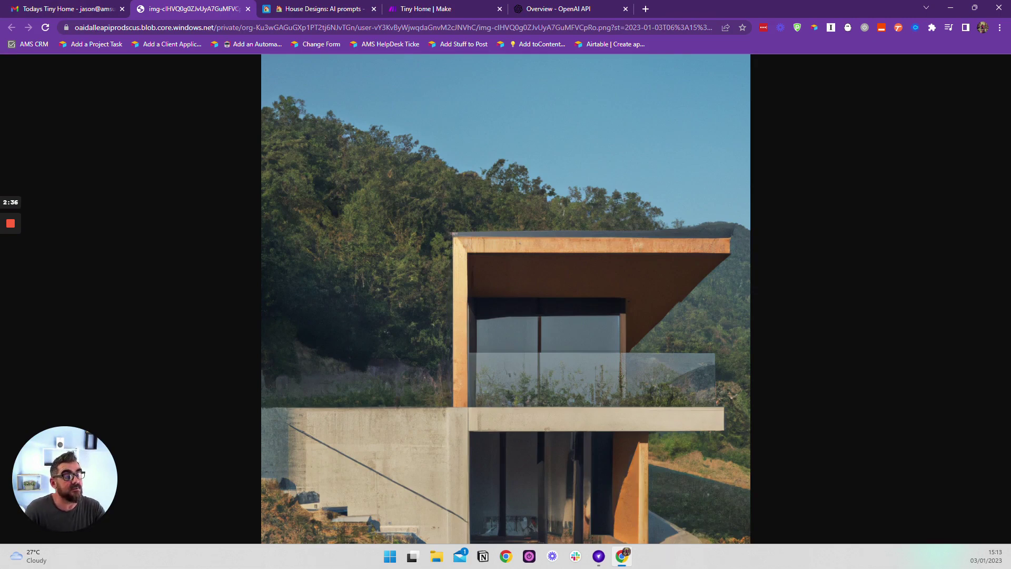
{"action": "left_click", "coordinate": [248, 9]}
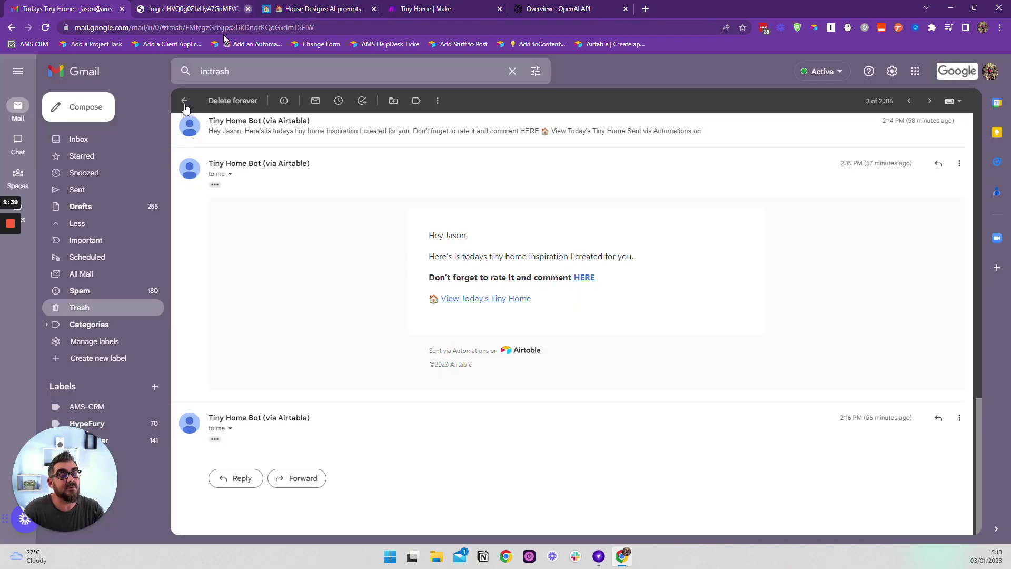
- Open today's record from the HERE link, rate it four hearts, and close it
{"action": "left_click", "coordinate": [584, 283]}
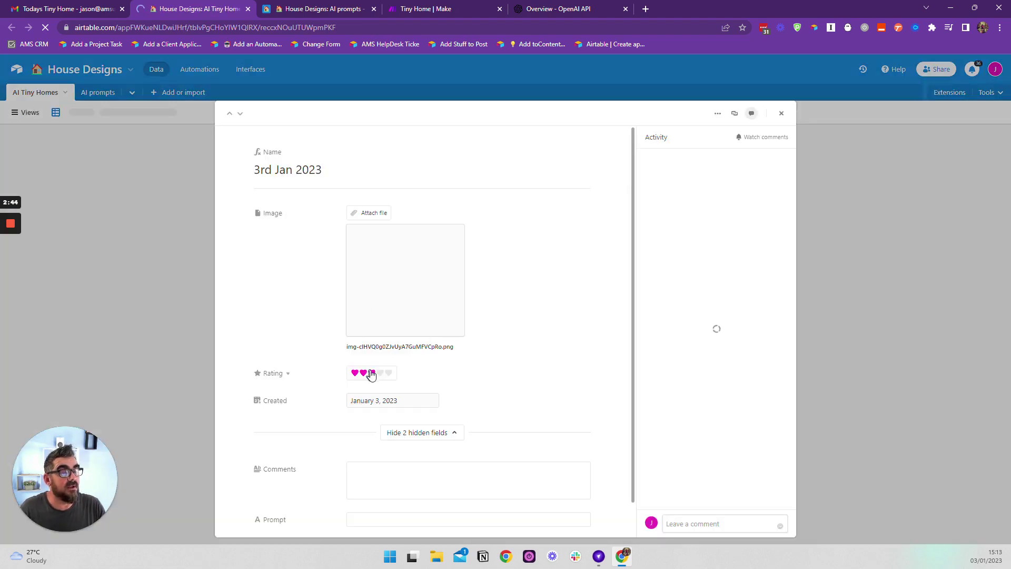
{"action": "left_click", "coordinate": [373, 373]}
{"action": "left_click", "coordinate": [378, 373]}
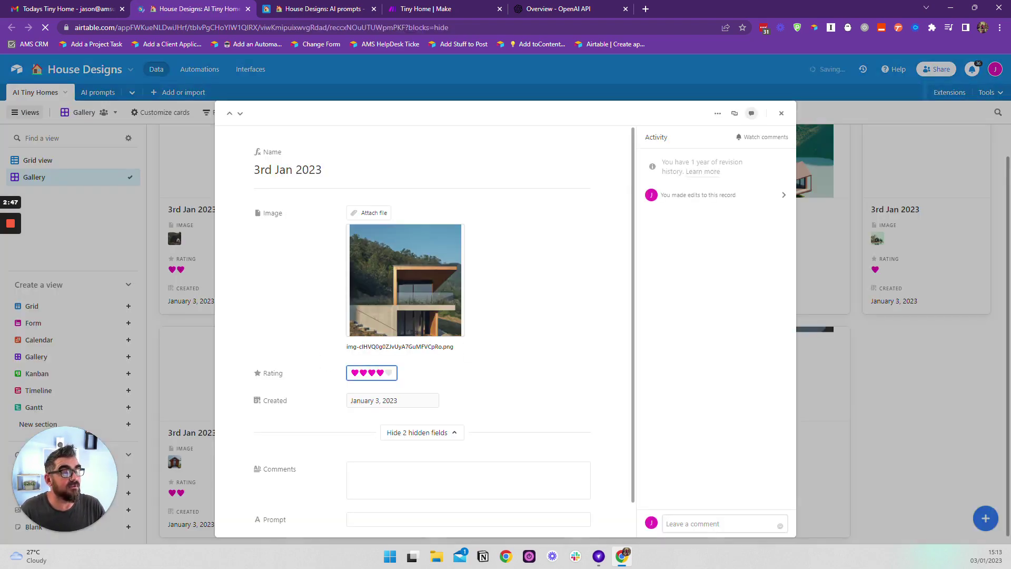
{"action": "left_click", "coordinate": [779, 114]}
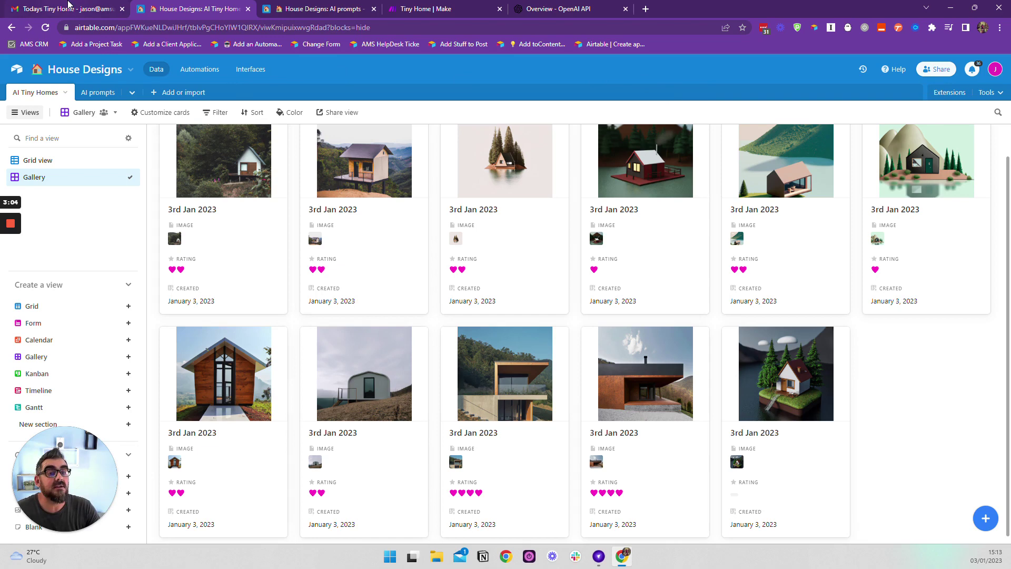
- After a glance at the OpenAI API overview, reopen the app picker for the empty first module
{"action": "left_click", "coordinate": [437, 9]}
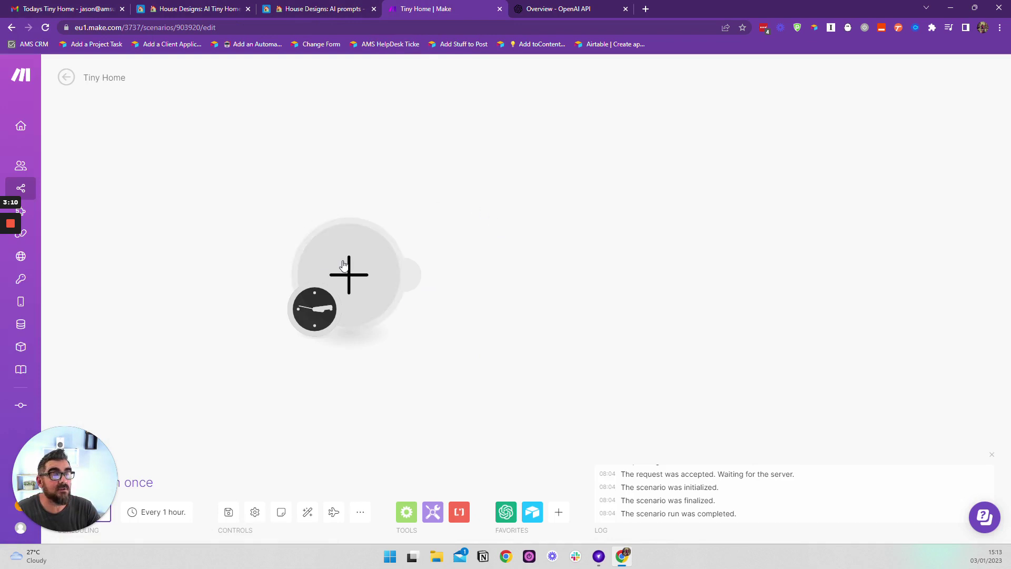
{"action": "left_click", "coordinate": [343, 264]}
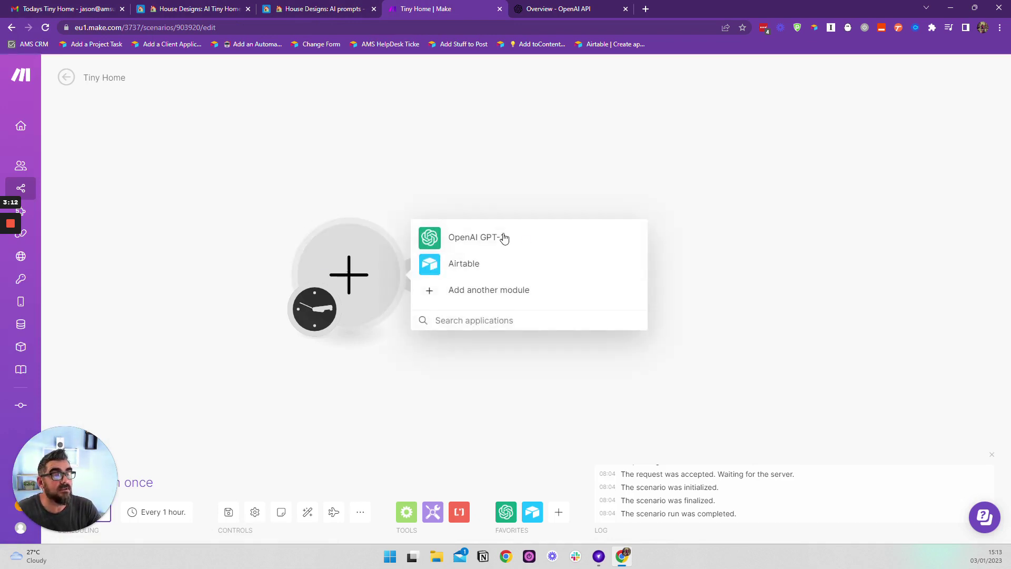
{"action": "left_click", "coordinate": [577, 8]}
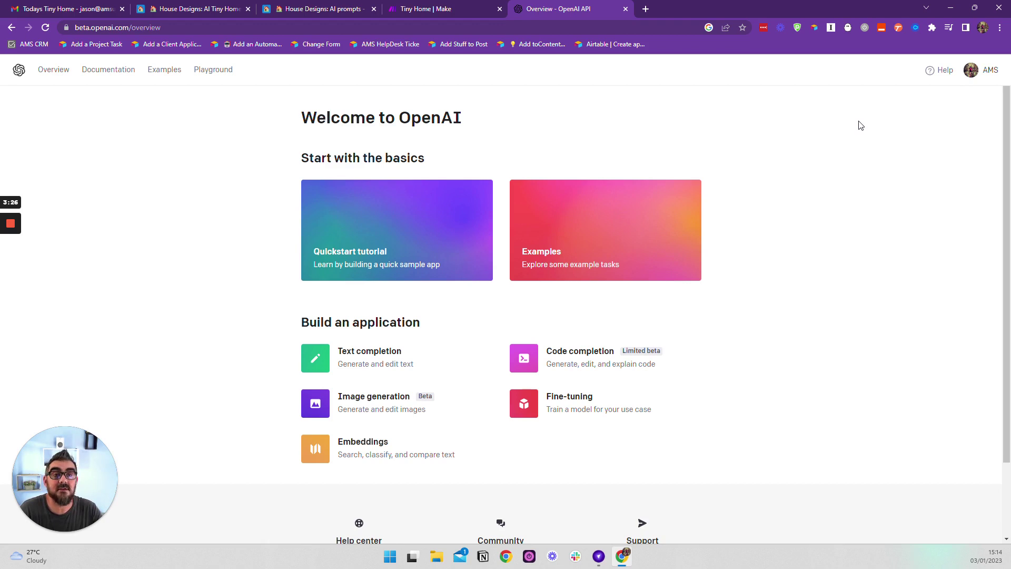
{"action": "left_click", "coordinate": [418, 7]}
{"action": "left_click", "coordinate": [219, 207]}
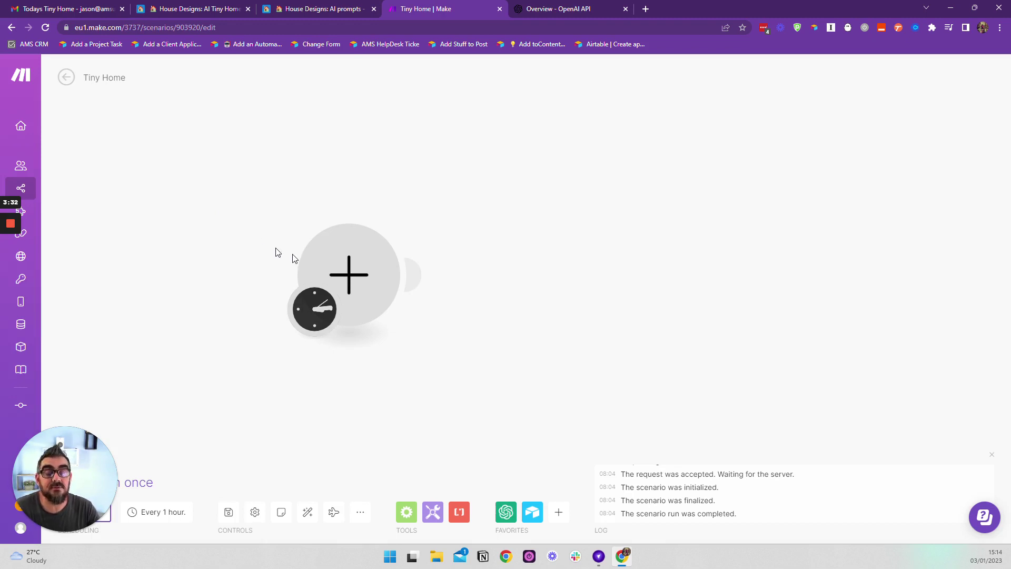
{"action": "left_click", "coordinate": [348, 278]}
- Make the first module OpenAI GPT-3 Generate an Image using the My OpenAI connection
{"action": "left_click", "coordinate": [477, 238]}
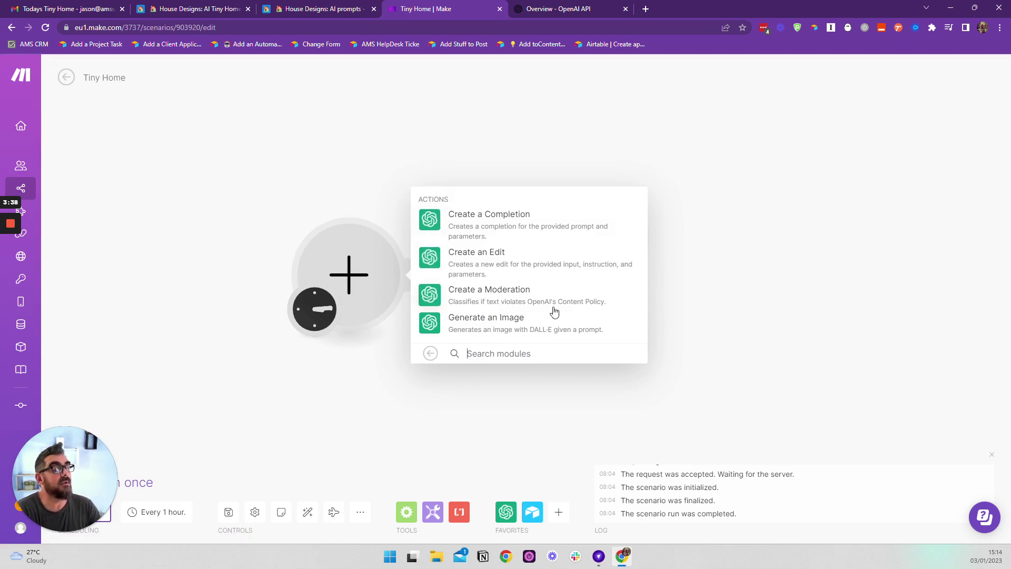
{"action": "left_click", "coordinate": [485, 328]}
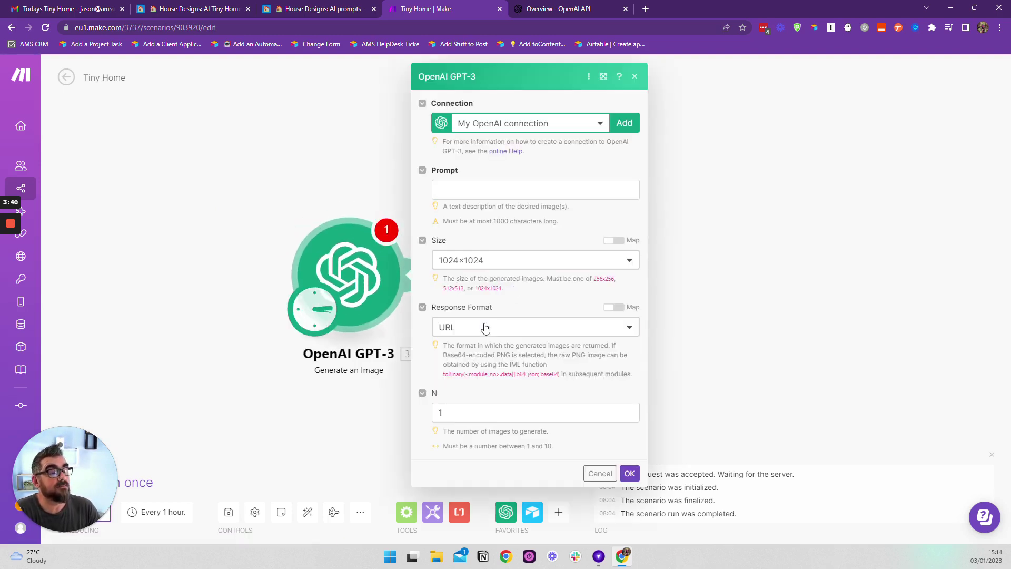
{"action": "left_click", "coordinate": [565, 131]}
{"action": "left_click", "coordinate": [487, 162]}
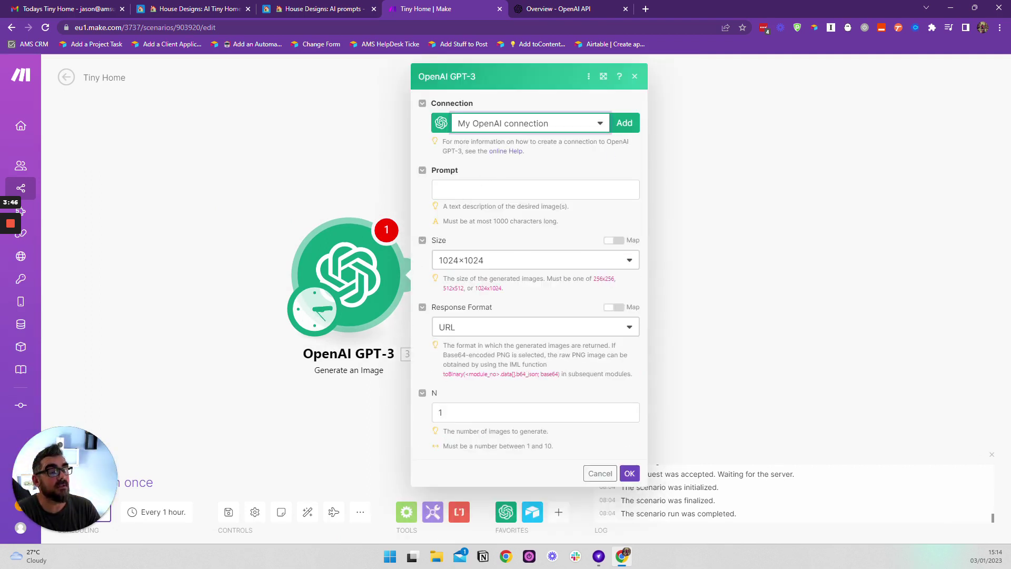
- Copy the prompt text from Airtable's Prompt cell and paste it into the module's Prompt field
{"action": "left_click", "coordinate": [536, 190]}
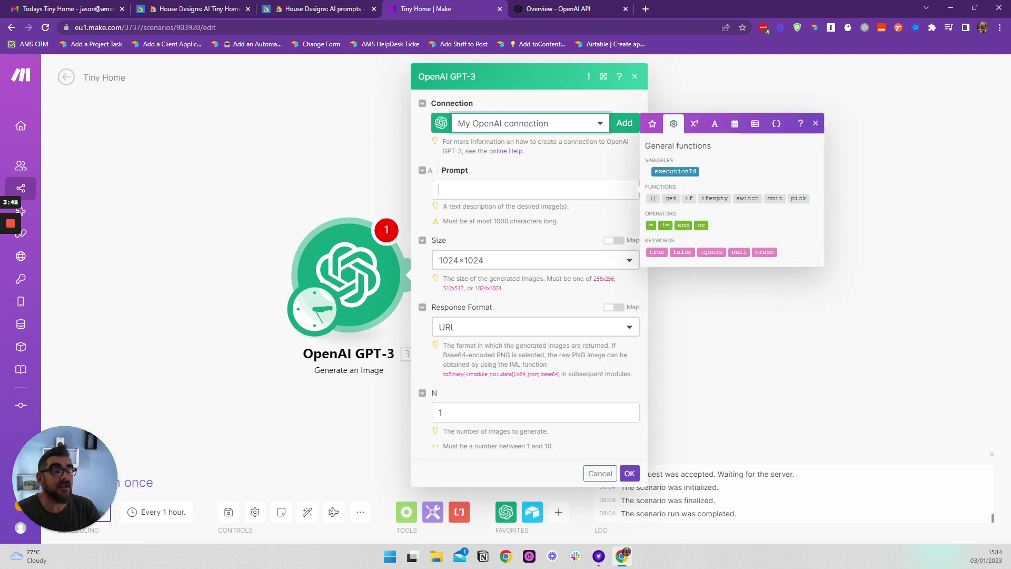
{"action": "left_click", "coordinate": [321, 9]}
{"action": "double_click", "coordinate": [374, 152]}
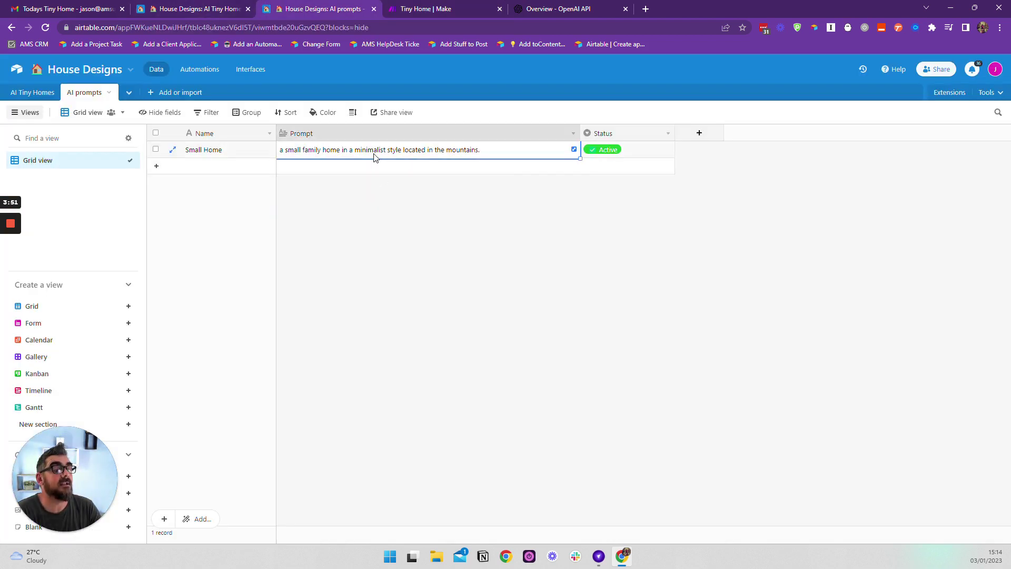
{"action": "triple_click", "coordinate": [375, 152]}
{"action": "right_click", "coordinate": [374, 157]}
{"action": "left_click", "coordinate": [399, 194]}
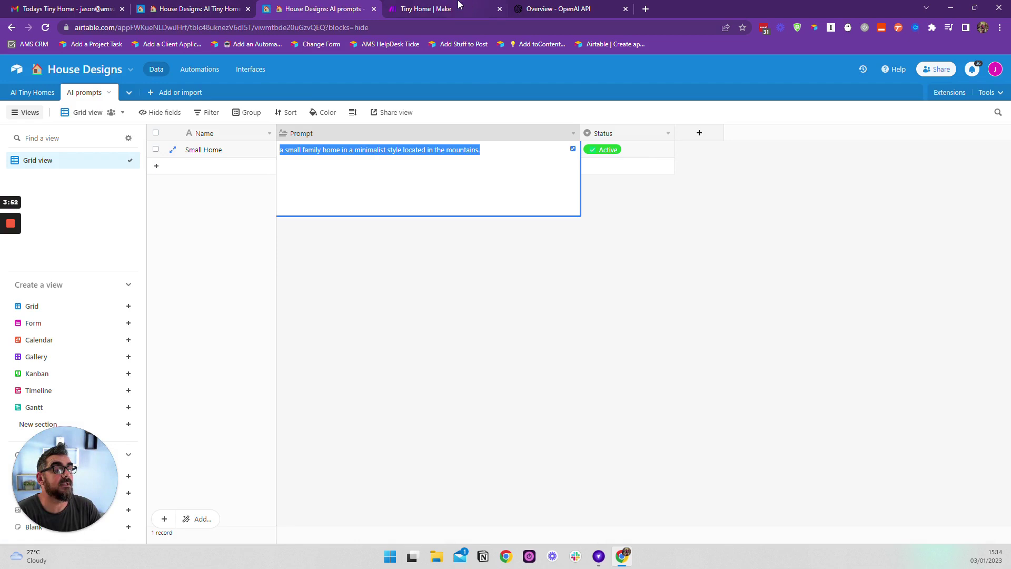
{"action": "left_click", "coordinate": [458, 9]}
{"action": "right_click", "coordinate": [485, 191]}
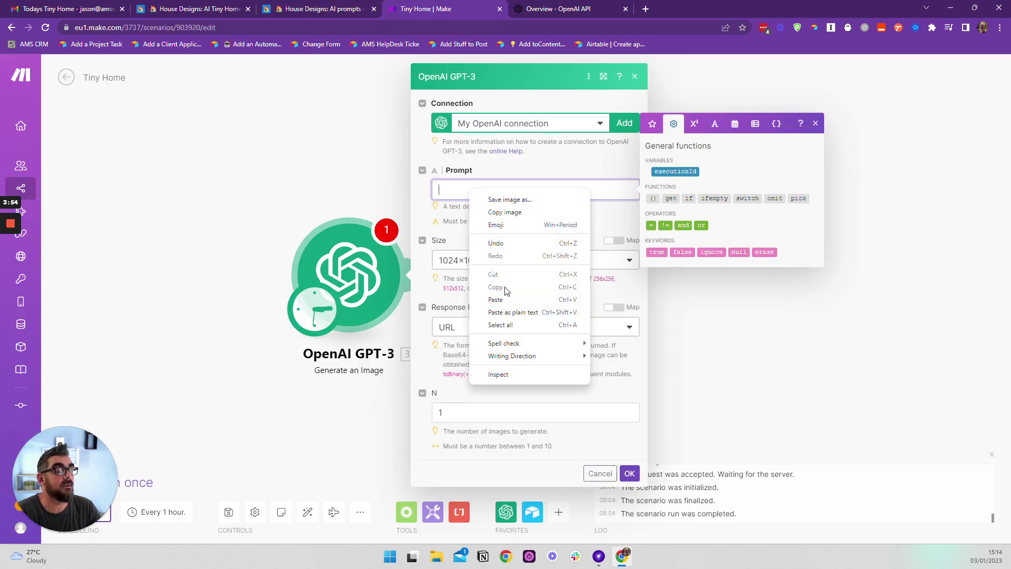
{"action": "left_click", "coordinate": [505, 300]}
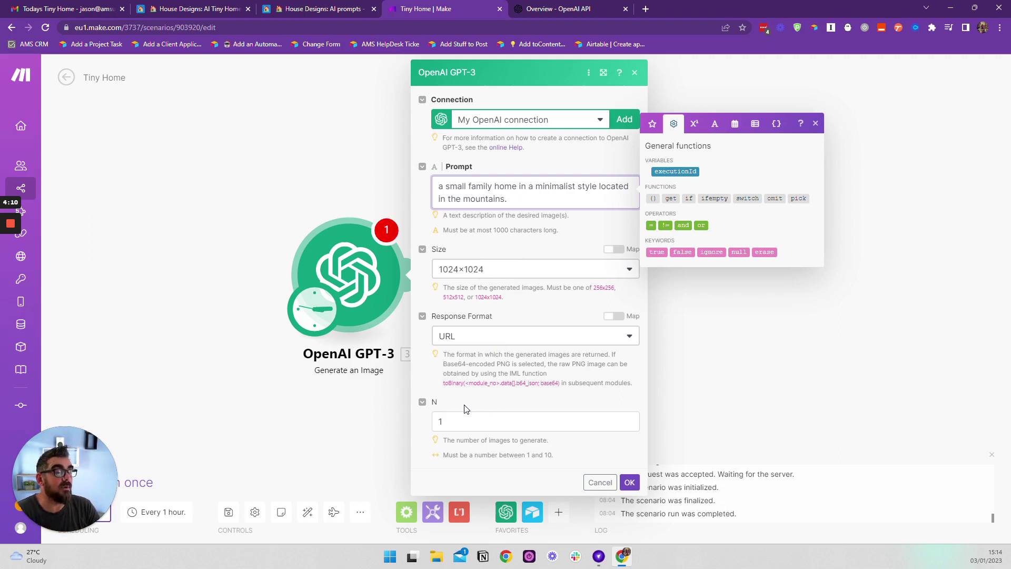
- Save the image module settings and run only that module
{"action": "left_click", "coordinate": [631, 482]}
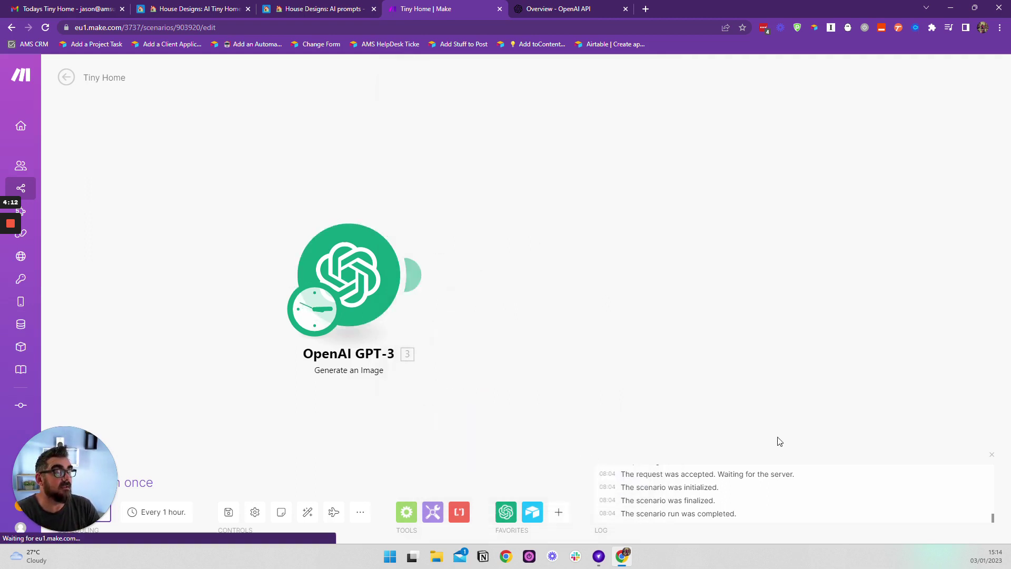
{"action": "right_click", "coordinate": [346, 268]}
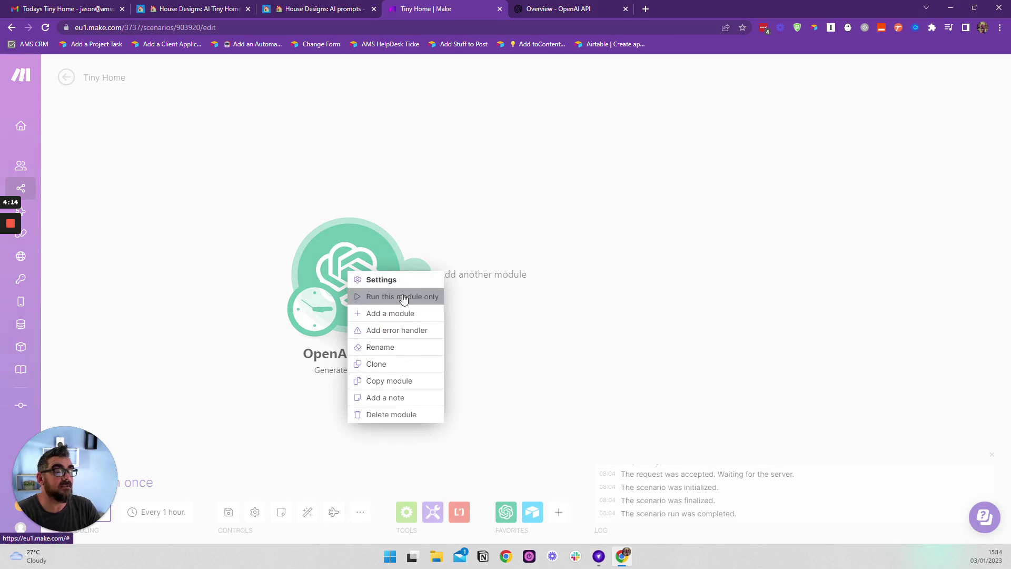
{"action": "left_click", "coordinate": [404, 295]}
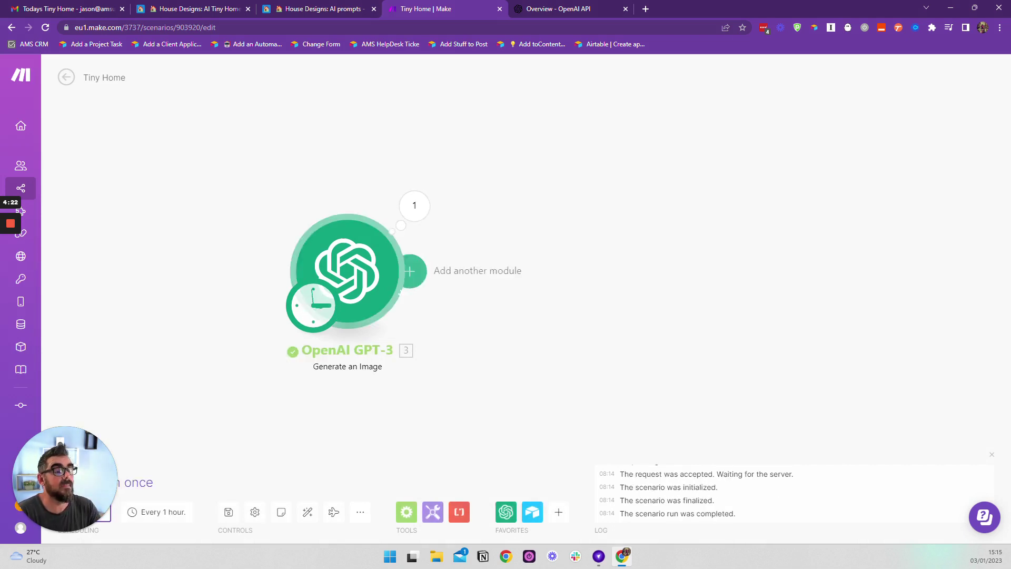
- Expand the module's output Data array and open the generated image URL in a new tab
{"action": "left_click", "coordinate": [420, 203]}
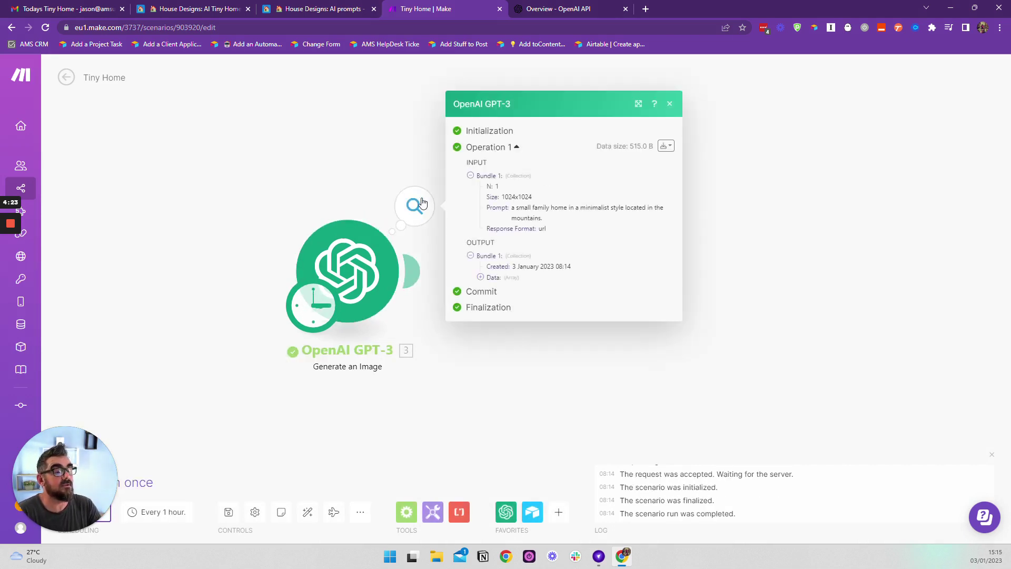
{"action": "left_click", "coordinate": [481, 277]}
{"action": "left_click", "coordinate": [497, 285]}
{"action": "triple_click", "coordinate": [548, 288]}
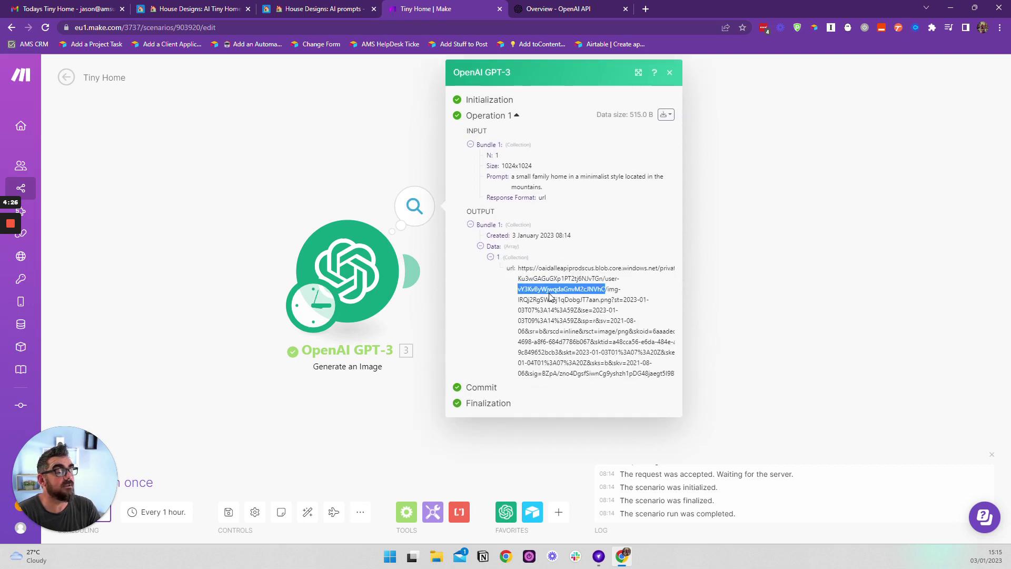
{"action": "right_click", "coordinate": [549, 293]}
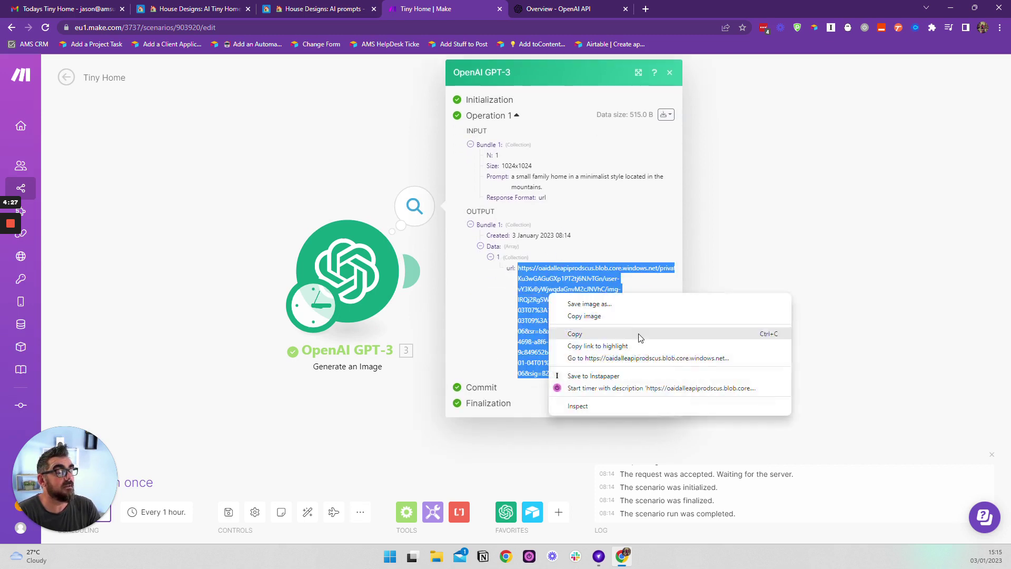
{"action": "left_click", "coordinate": [615, 360]}
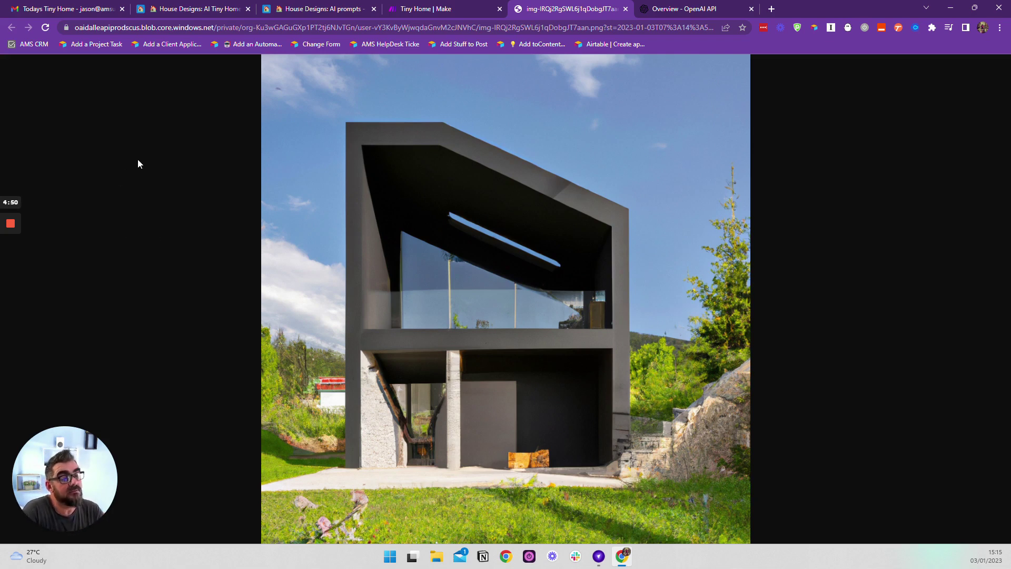
- Close the image and output bubble, then drag the OpenAI module toward the canvas centre
{"action": "left_click", "coordinate": [625, 10]}
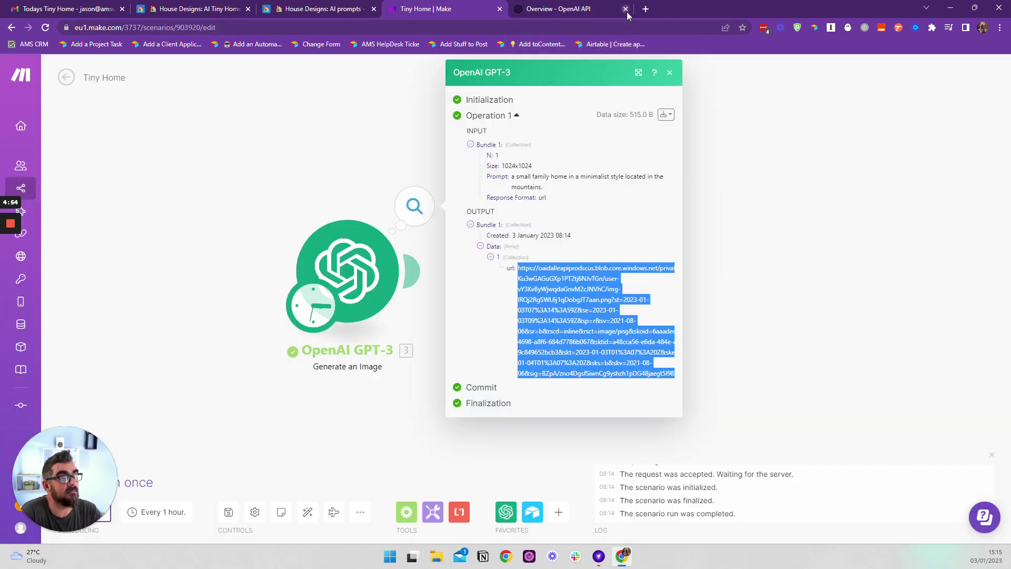
{"action": "left_click", "coordinate": [744, 229]}
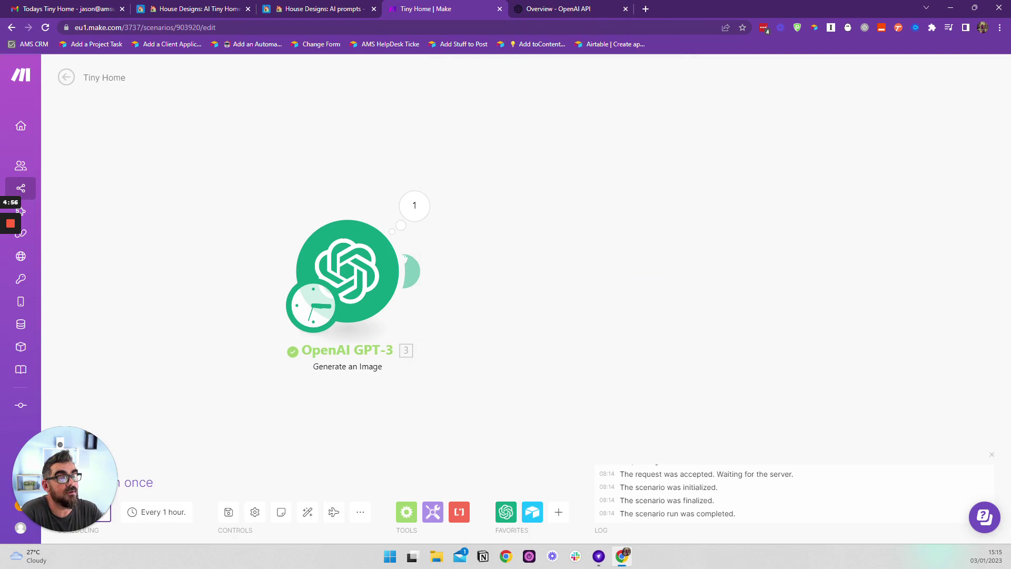
{"action": "left_click_drag", "start_coordinate": [370, 265], "coordinate": [468, 240]}
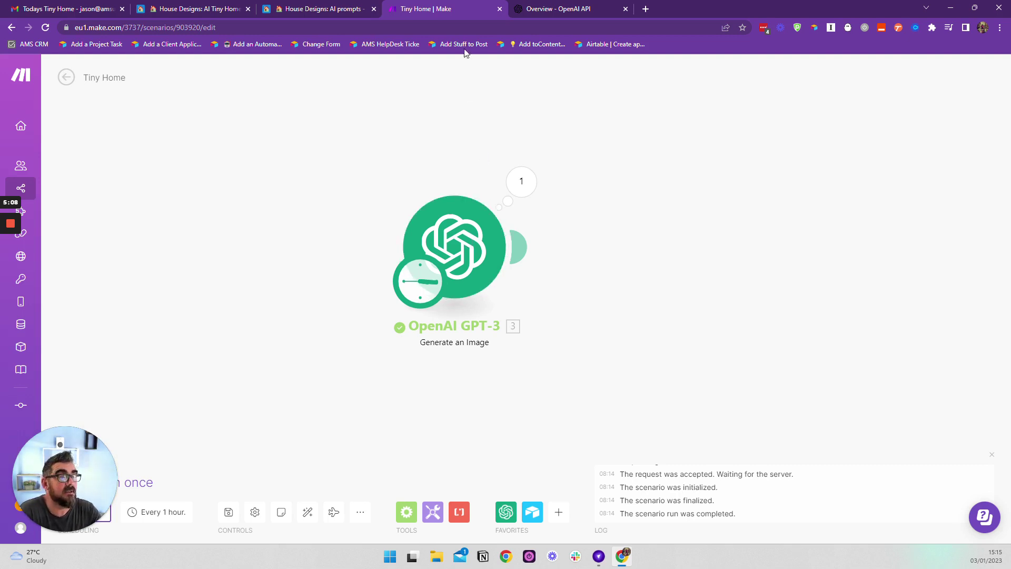
- Add an Airtable Create a Record module after the image generator using the AMS Airtable connection
{"action": "left_click", "coordinate": [417, 235]}
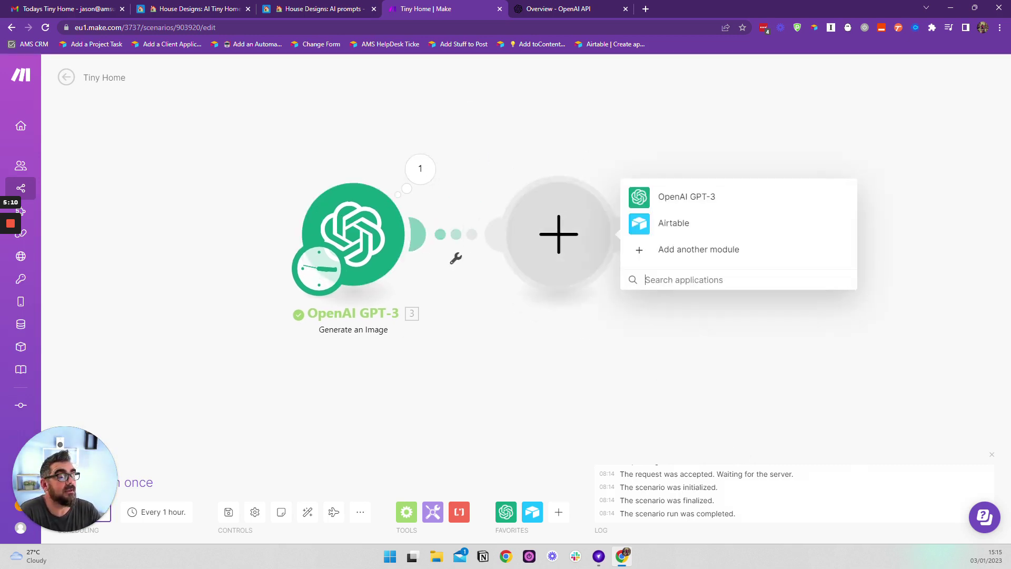
{"action": "left_click", "coordinate": [692, 225]}
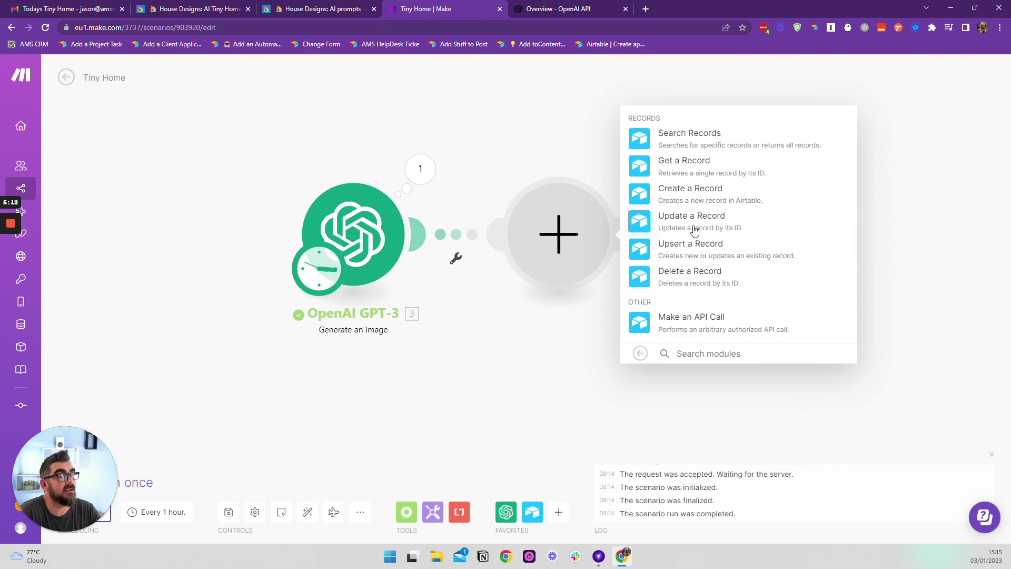
{"action": "left_click", "coordinate": [698, 189]}
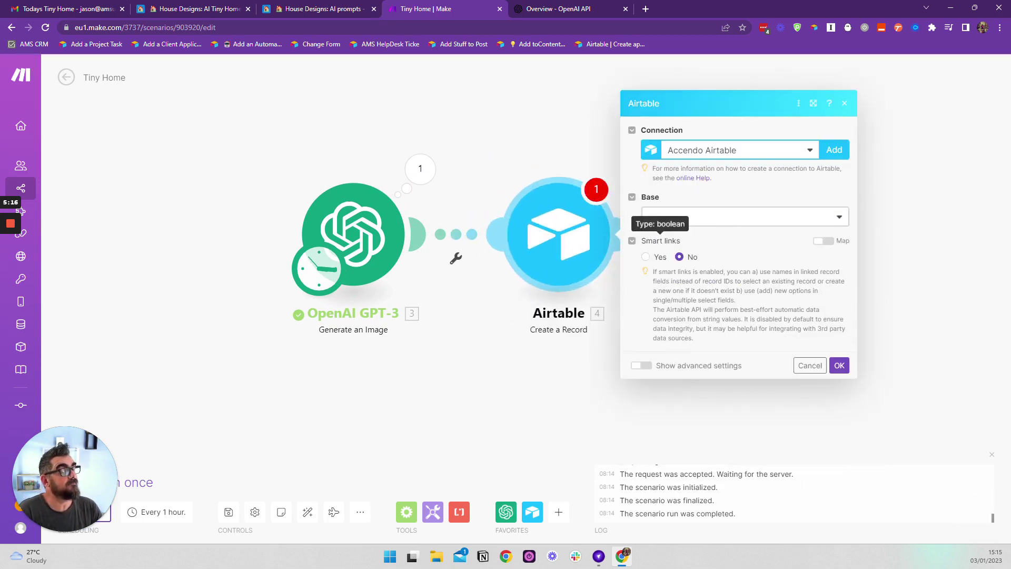
{"action": "left_click", "coordinate": [751, 152]}
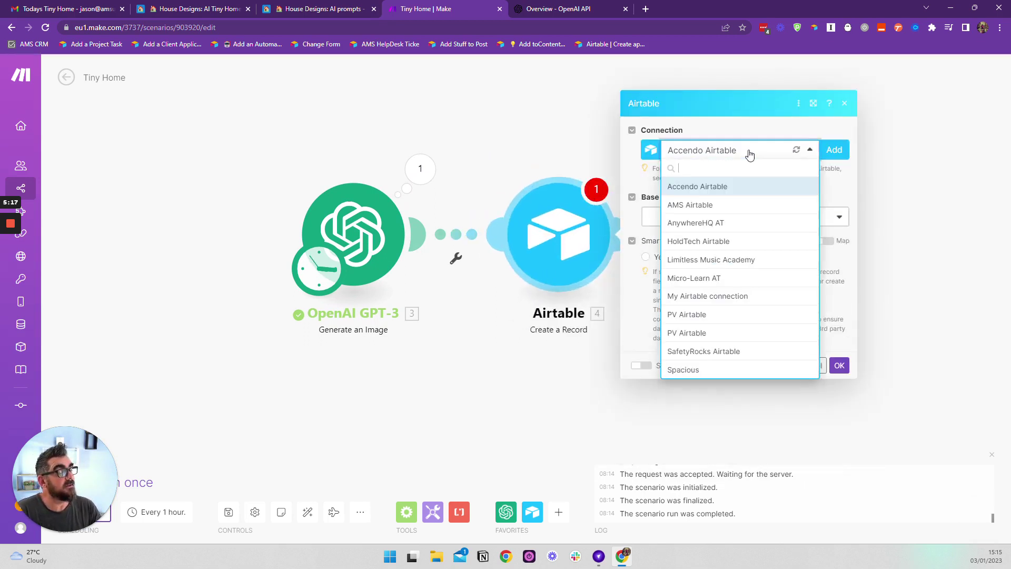
{"action": "left_click", "coordinate": [718, 207]}
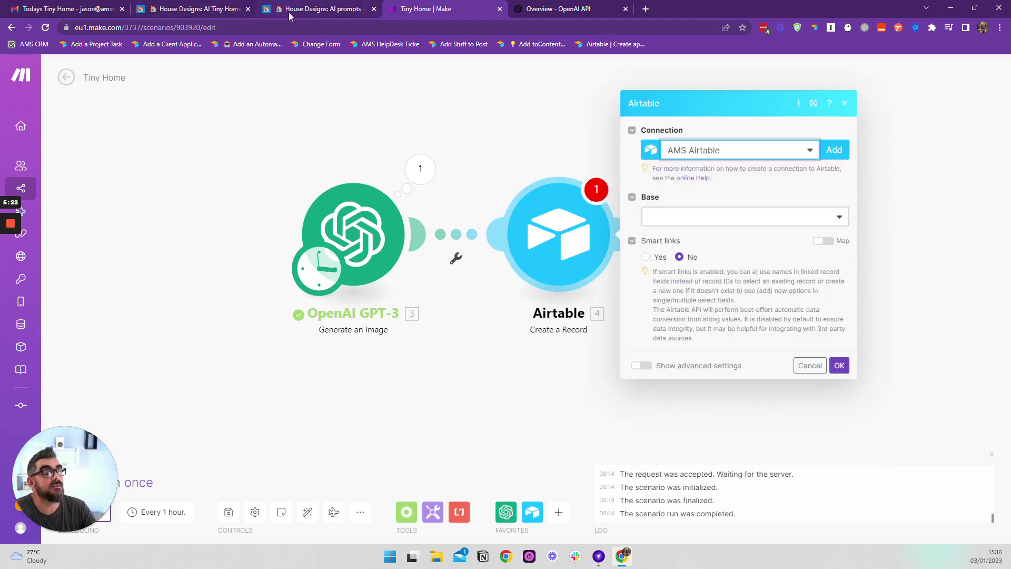
- Look over the AI prompts table and AI Tiny Homes gallery in Airtable, then return to Make
{"action": "left_click", "coordinate": [289, 12]}
{"action": "left_click", "coordinate": [390, 337]}
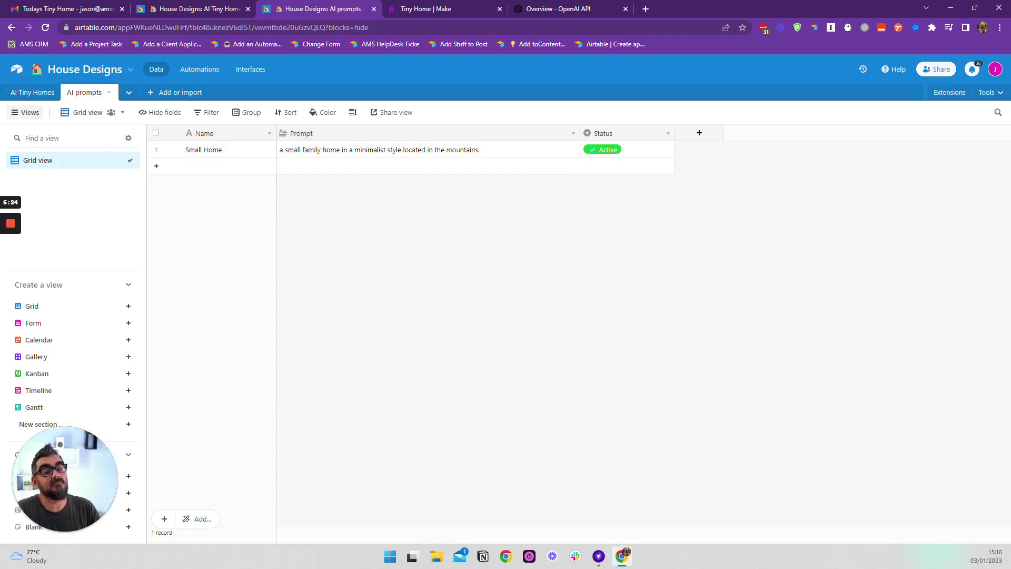
{"action": "left_click", "coordinate": [40, 93]}
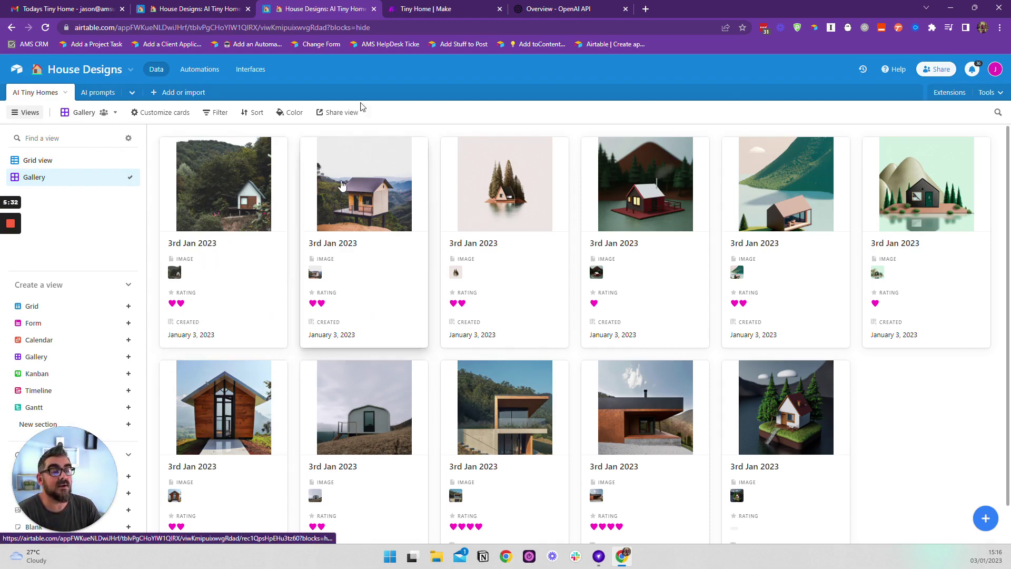
{"action": "left_click", "coordinate": [447, 6]}
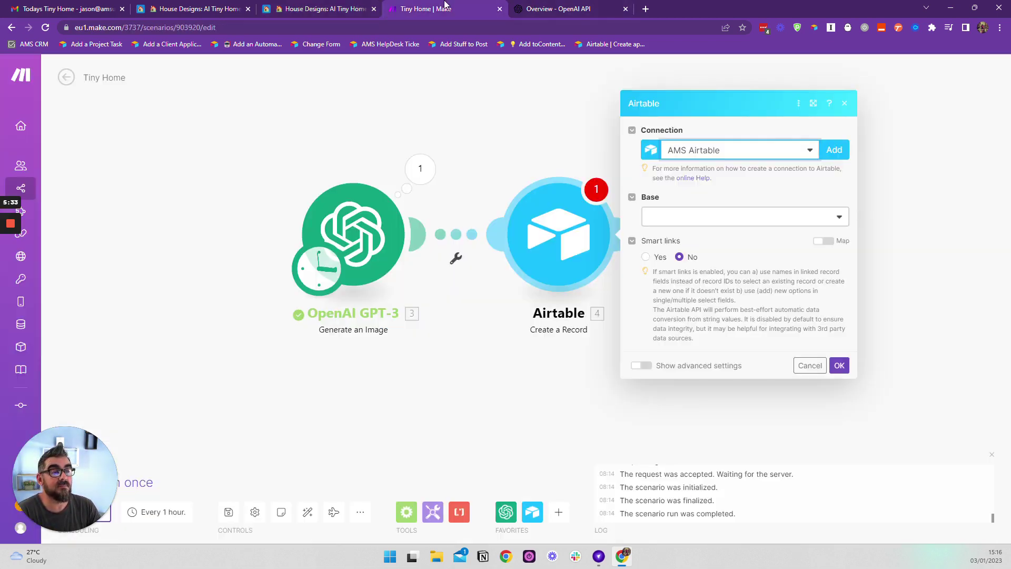
- Point the Airtable module at the House Designs base and its AI Tiny Homes table
{"action": "left_click", "coordinate": [673, 216]}
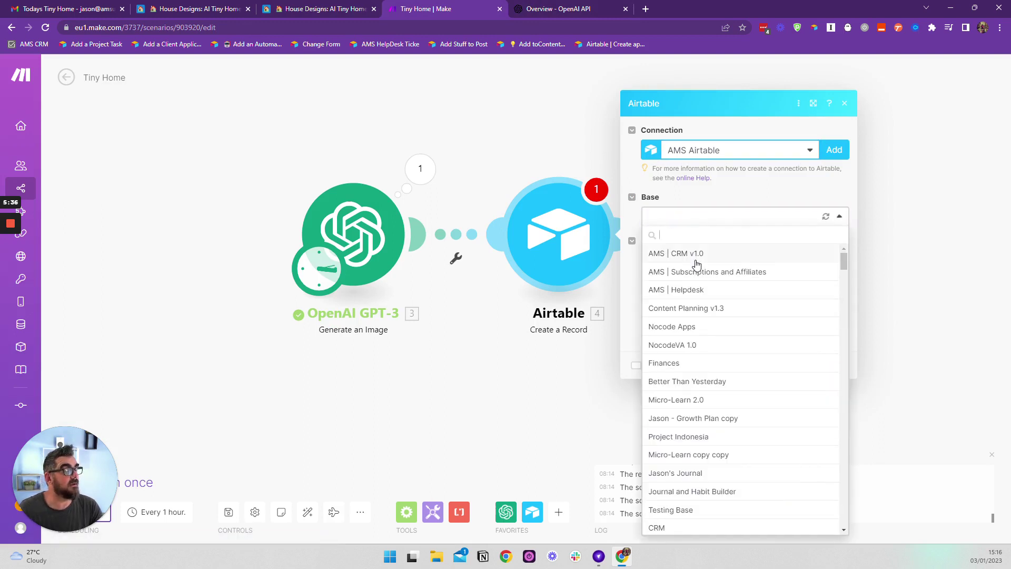
{"action": "type", "text": "ti"}
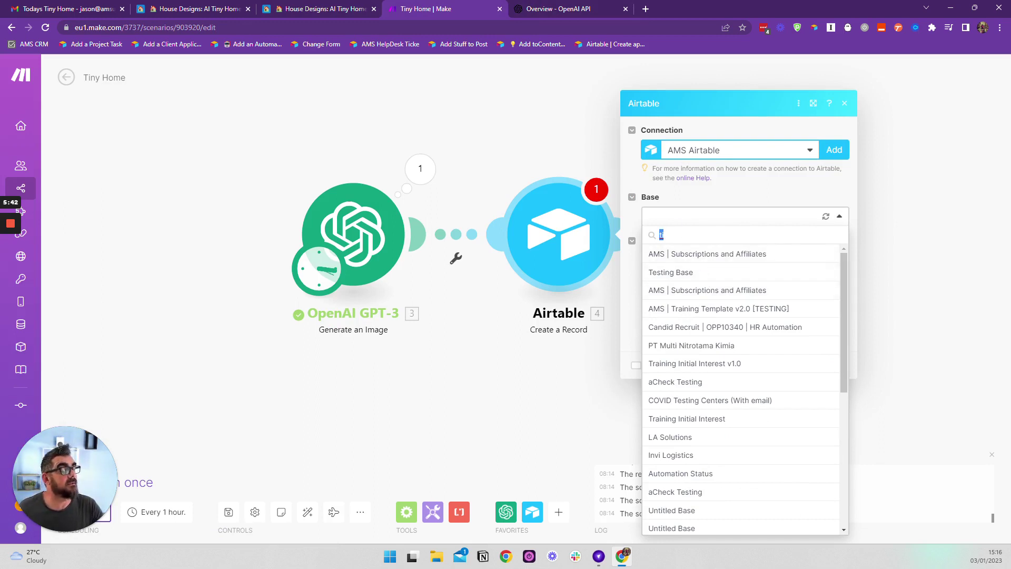
{"action": "type", "text": "hou"}
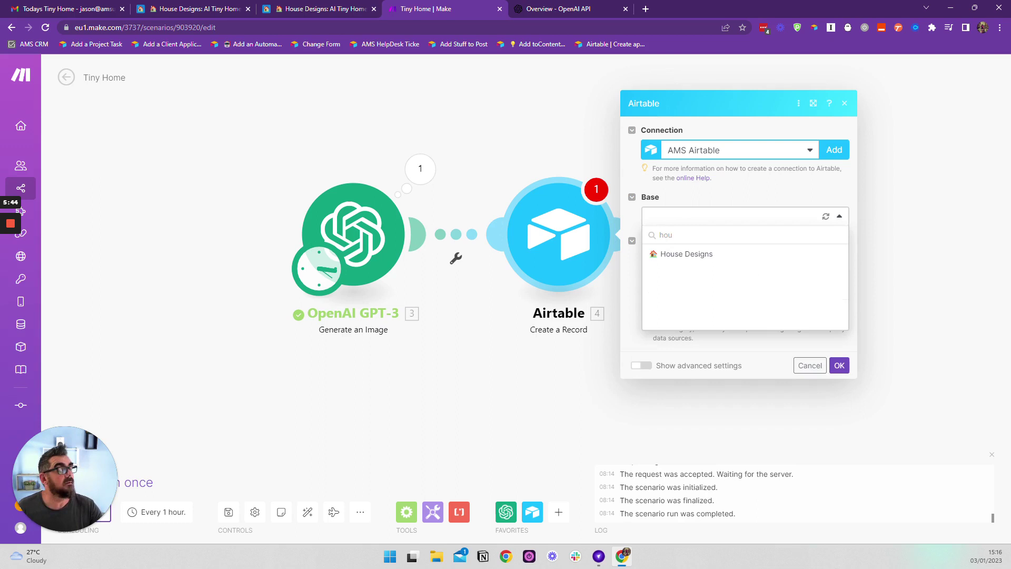
{"action": "left_click", "coordinate": [694, 256]}
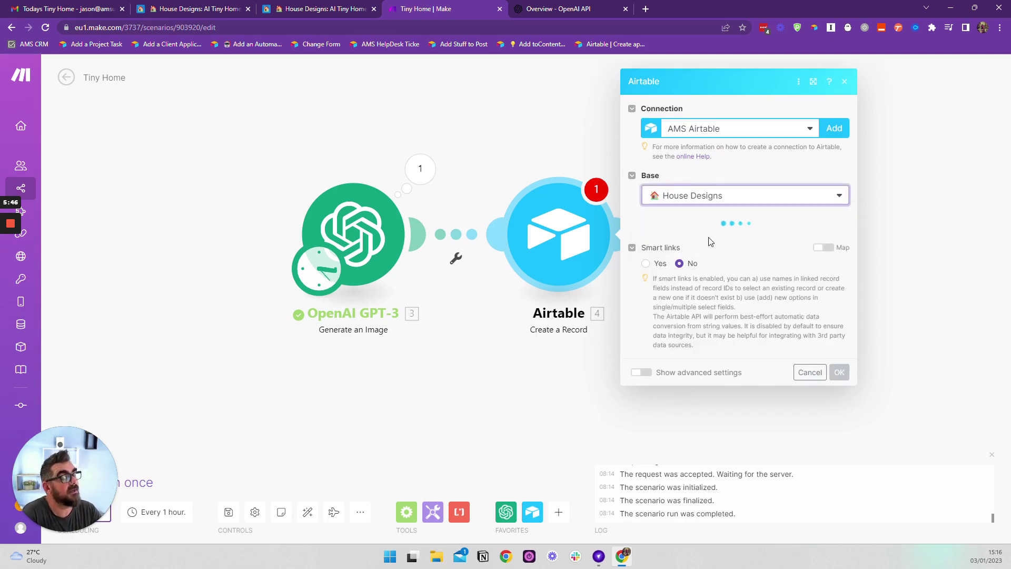
{"action": "left_click", "coordinate": [691, 243]}
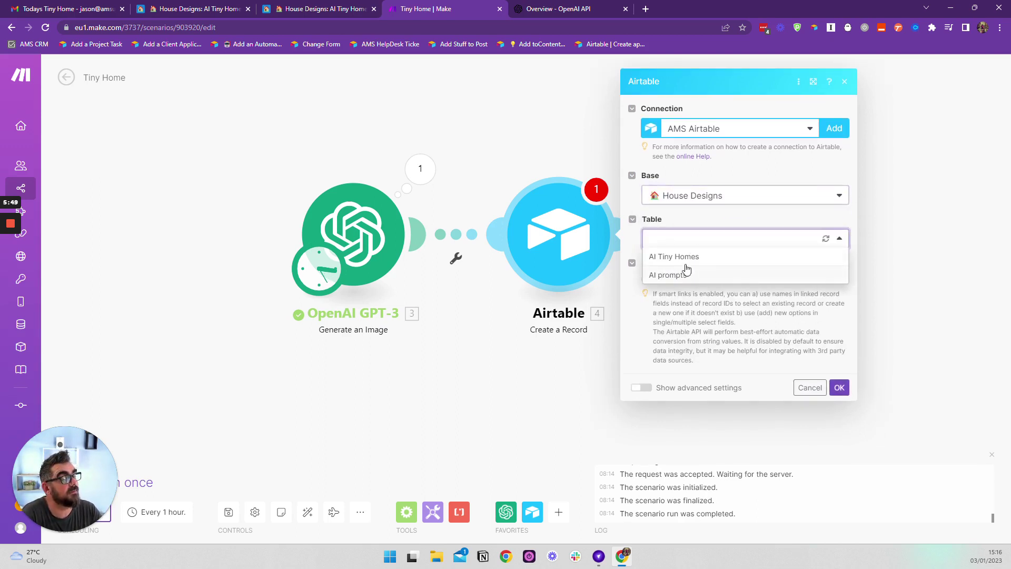
{"action": "left_click", "coordinate": [692, 259]}
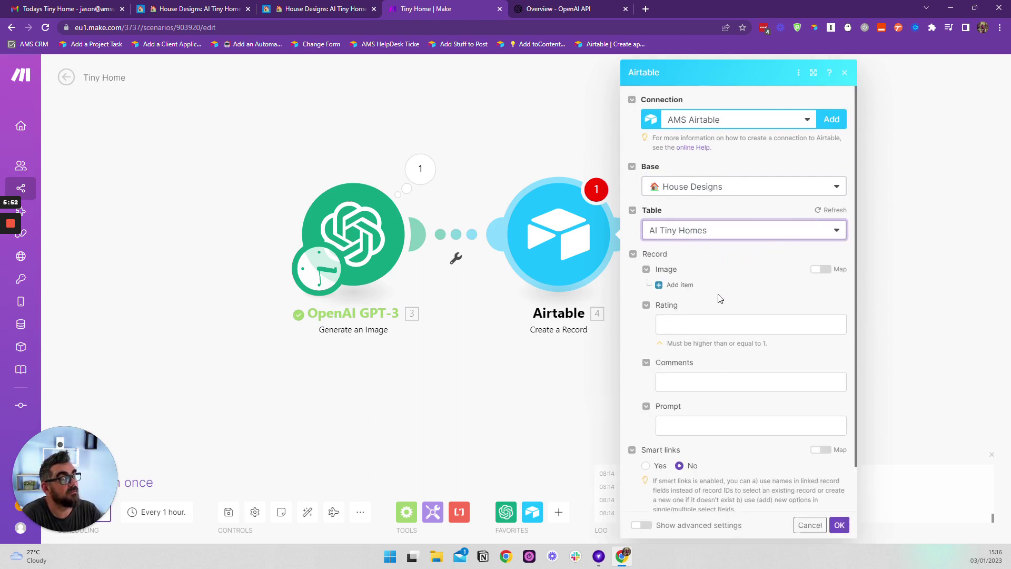
{"action": "scroll", "coordinate": [685, 264], "scroll_direction": "down", "scroll_amount": 1}
- Add an image item mapping Data[] url to File URL and Created time to File name
{"action": "left_click", "coordinate": [679, 236]}
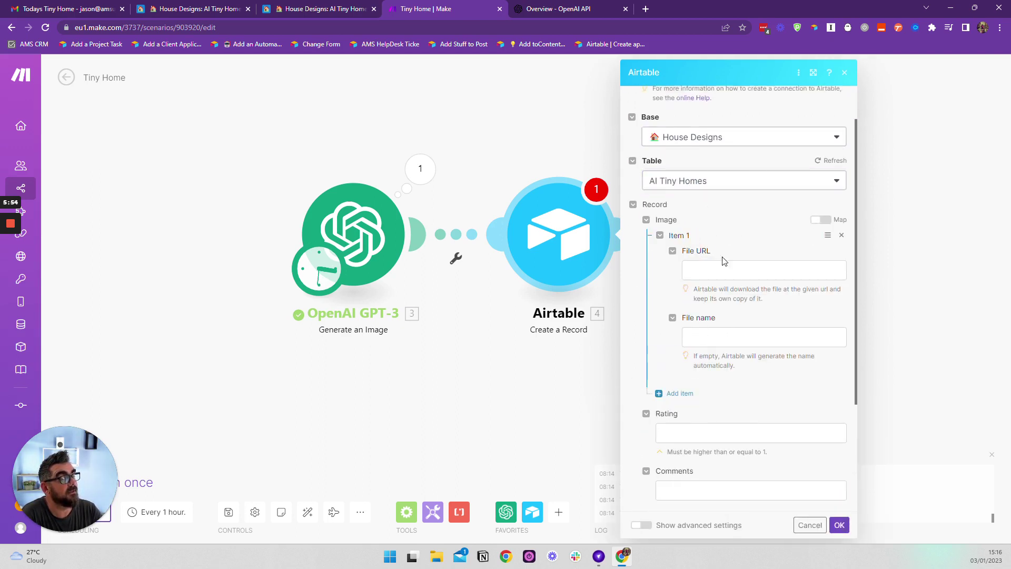
{"action": "left_click", "coordinate": [725, 266]}
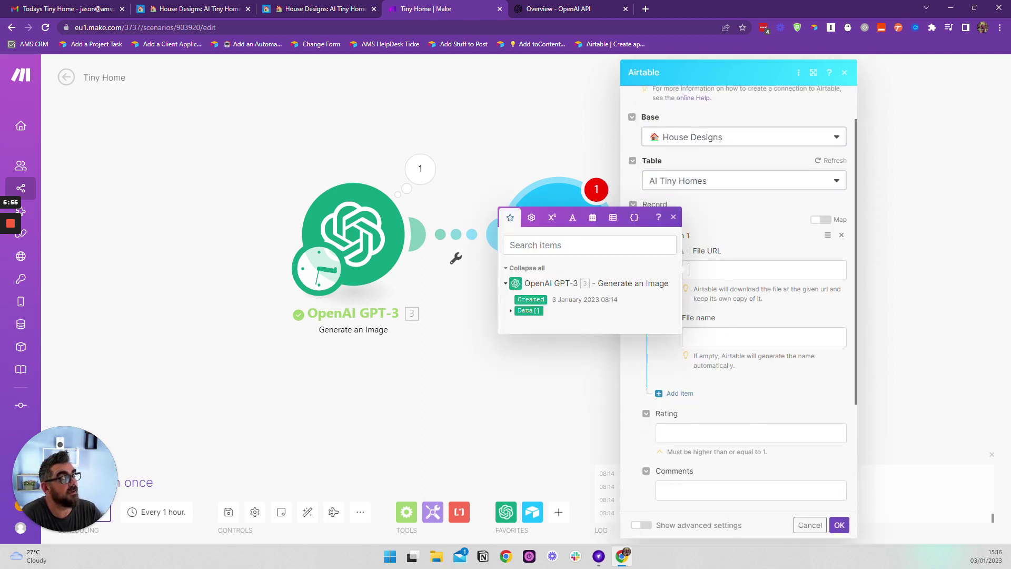
{"action": "left_click", "coordinate": [512, 311]}
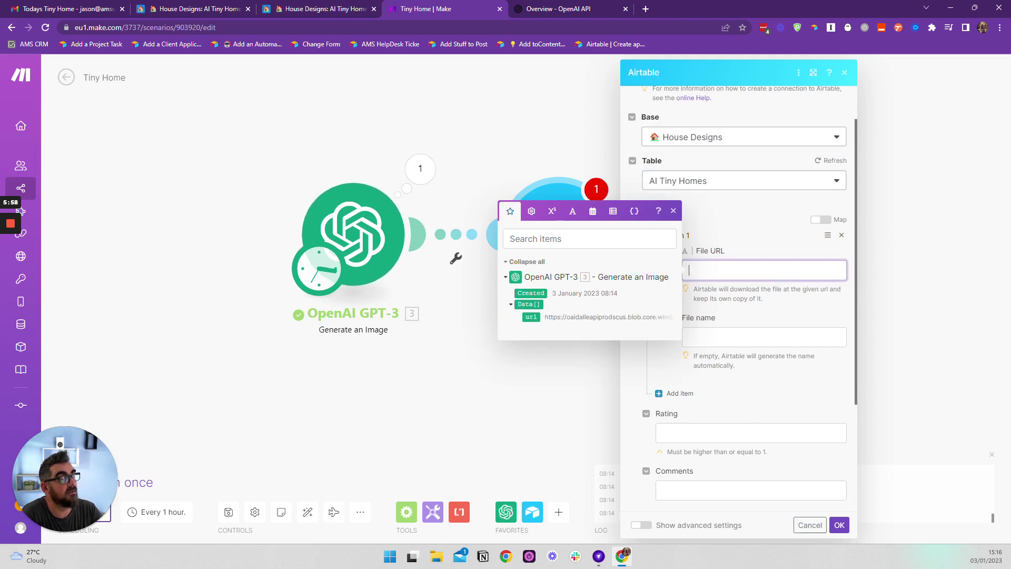
{"action": "left_click", "coordinate": [537, 316]}
{"action": "left_click", "coordinate": [769, 314]}
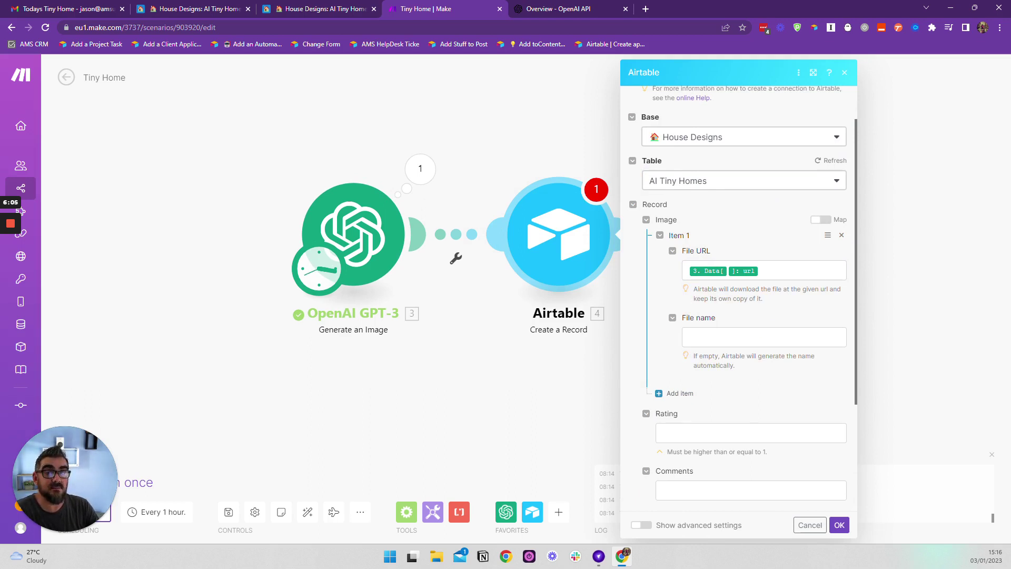
{"action": "left_click", "coordinate": [737, 337]}
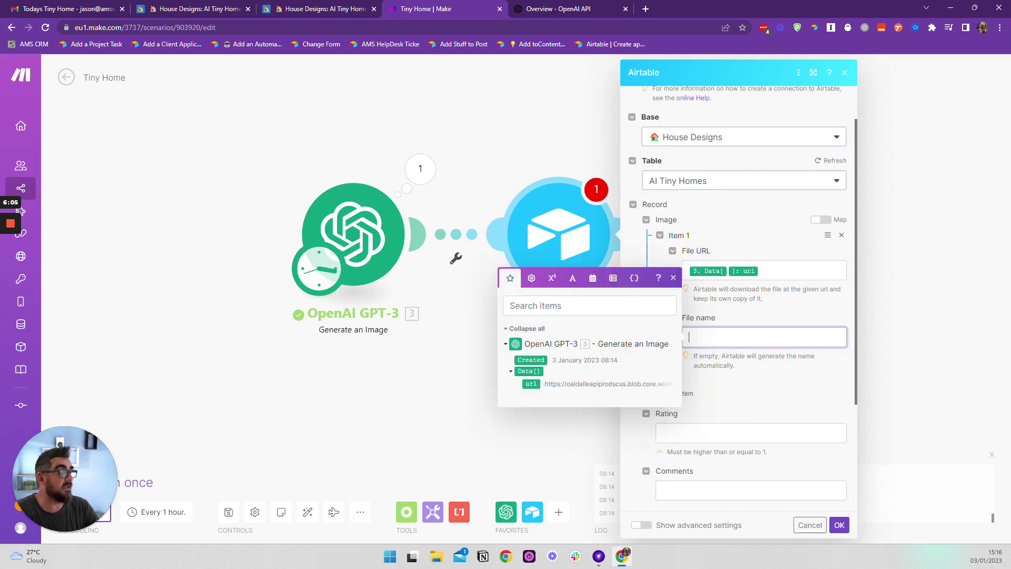
{"action": "left_click", "coordinate": [534, 359]}
{"action": "left_click", "coordinate": [793, 383]}
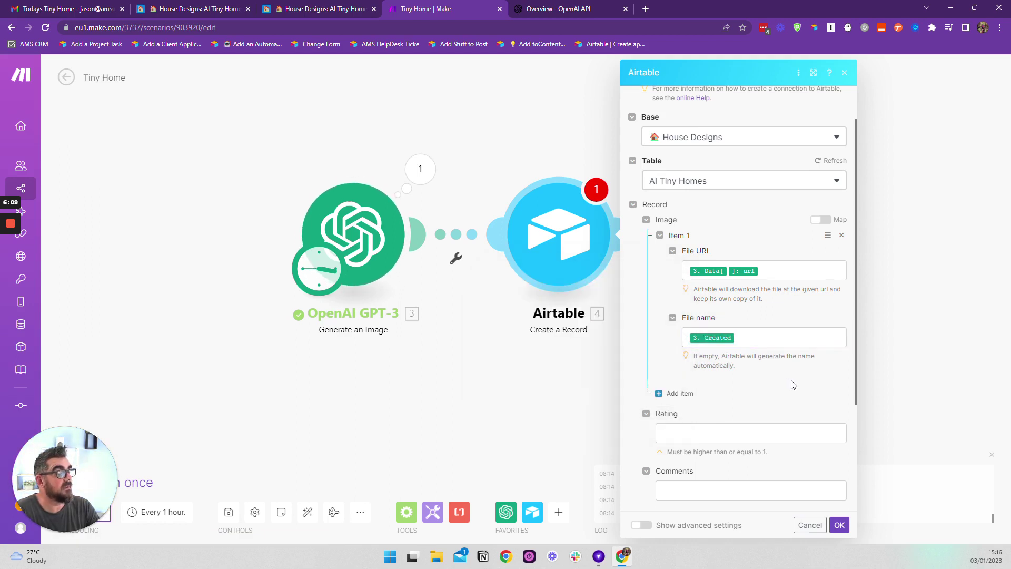
{"action": "scroll", "coordinate": [792, 383], "scroll_direction": "down", "scroll_amount": 3}
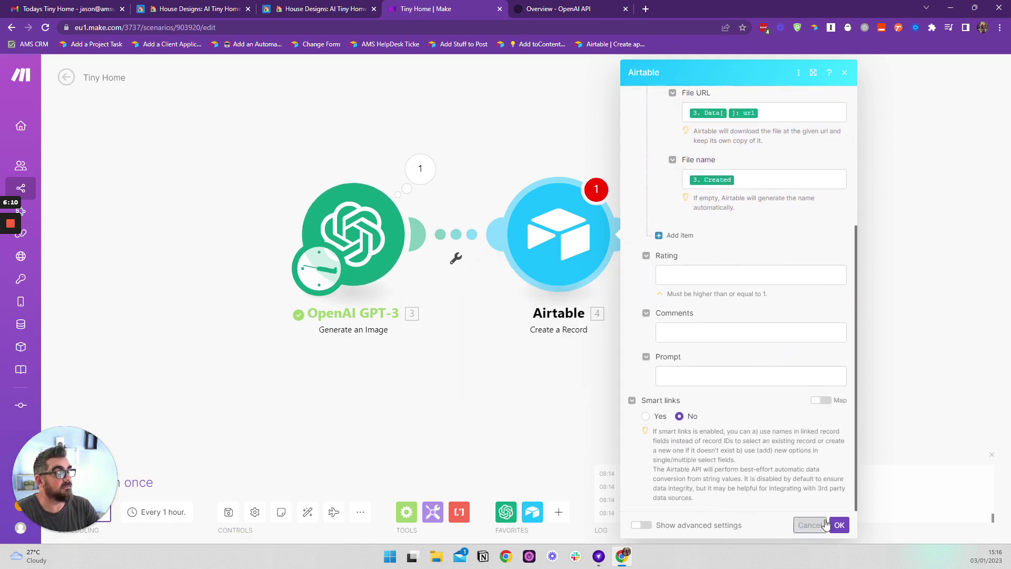
- Save the Airtable module, run the scenario once, and check the AI Tiny Homes gallery
{"action": "left_click", "coordinate": [839, 524]}
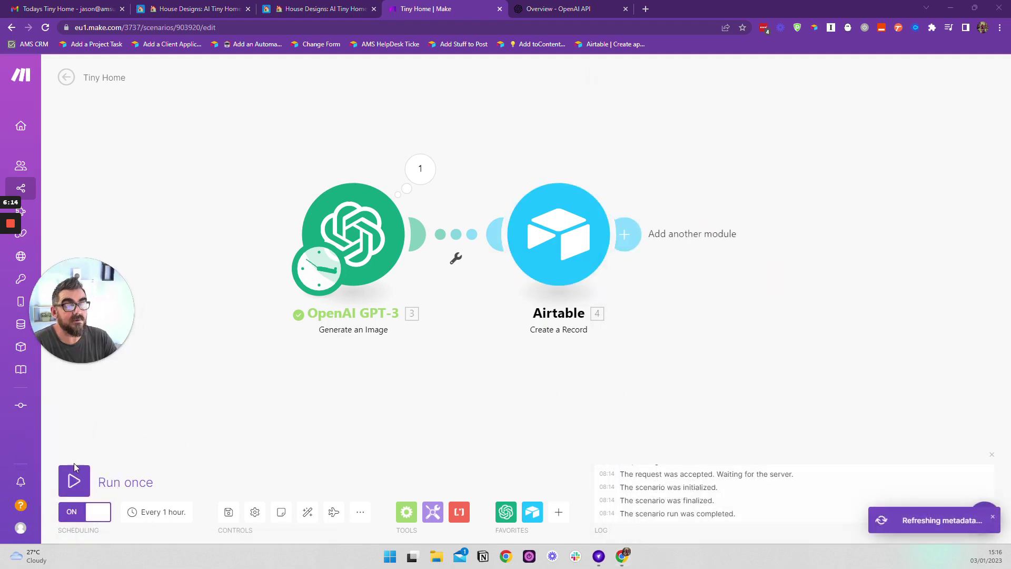
{"action": "left_click", "coordinate": [74, 469]}
{"action": "left_click", "coordinate": [321, 9]}
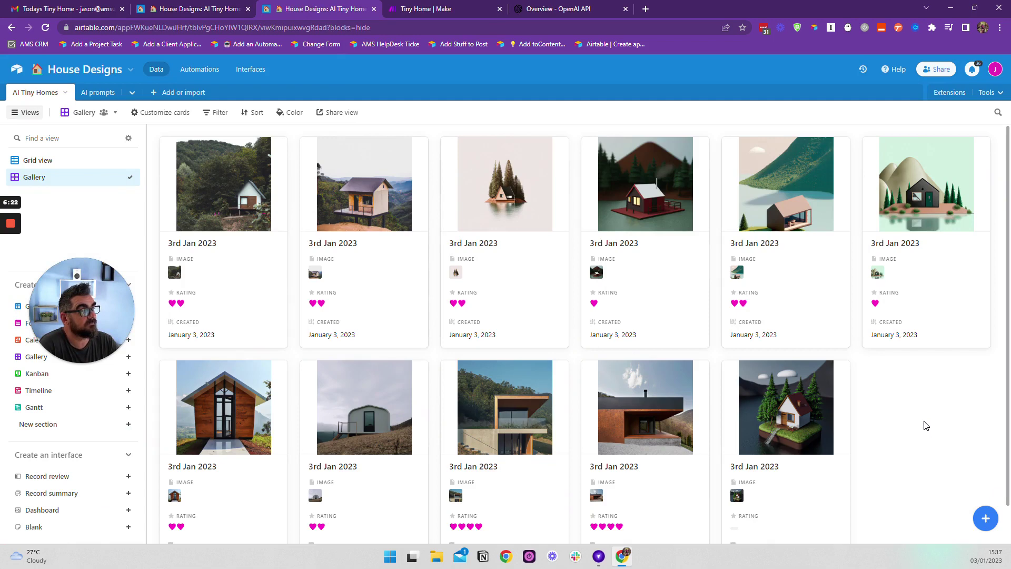
- Scroll the AI Tiny Homes gallery looking for the newly generated image
{"action": "scroll", "coordinate": [927, 426], "scroll_direction": "down", "scroll_amount": 1}
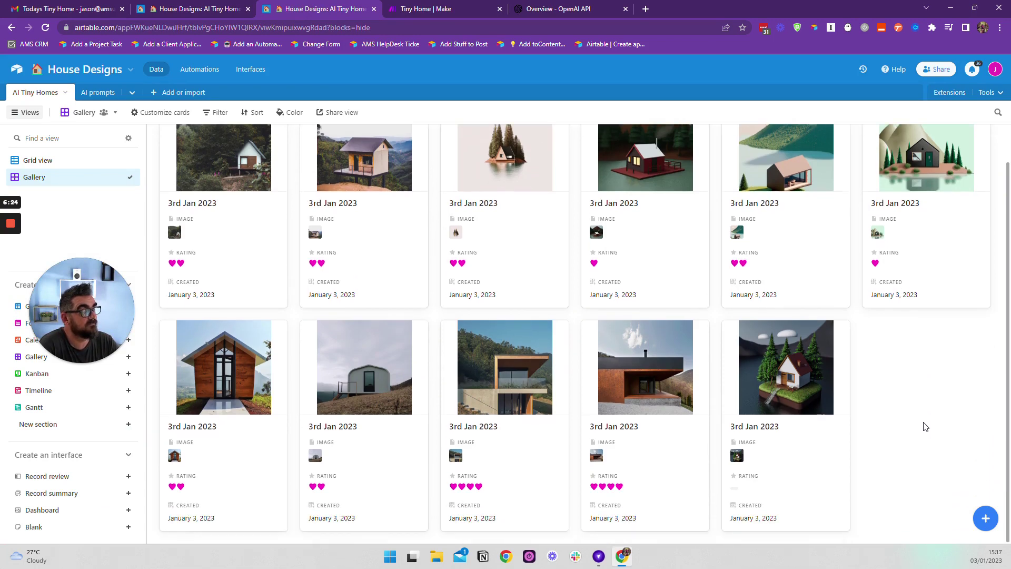
- After checking the validation error, empty the Create a Record File name field and rerun the scenario
{"action": "left_click", "coordinate": [452, 7]}
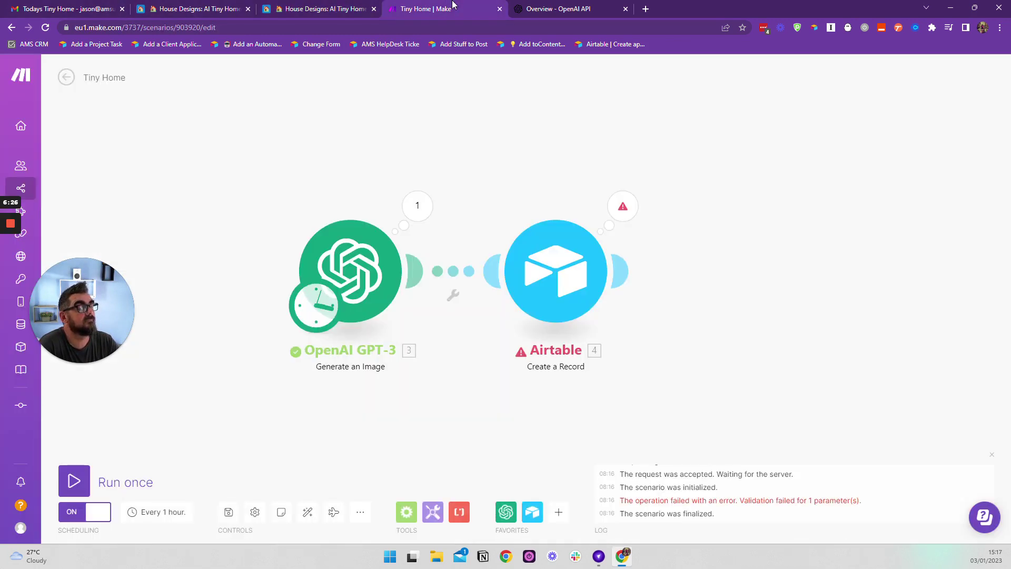
{"action": "left_click", "coordinate": [632, 202]}
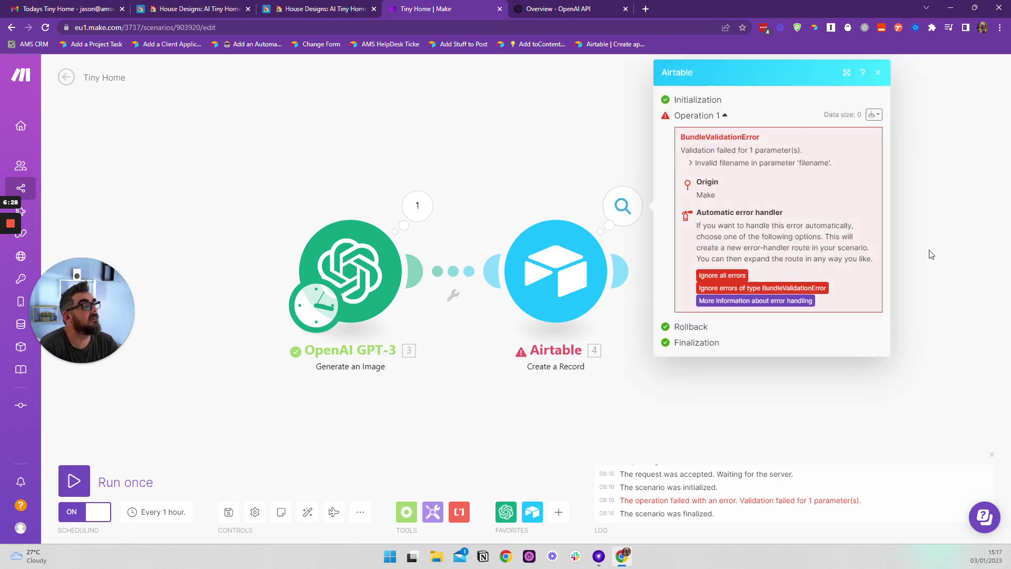
{"action": "left_click", "coordinate": [576, 275]}
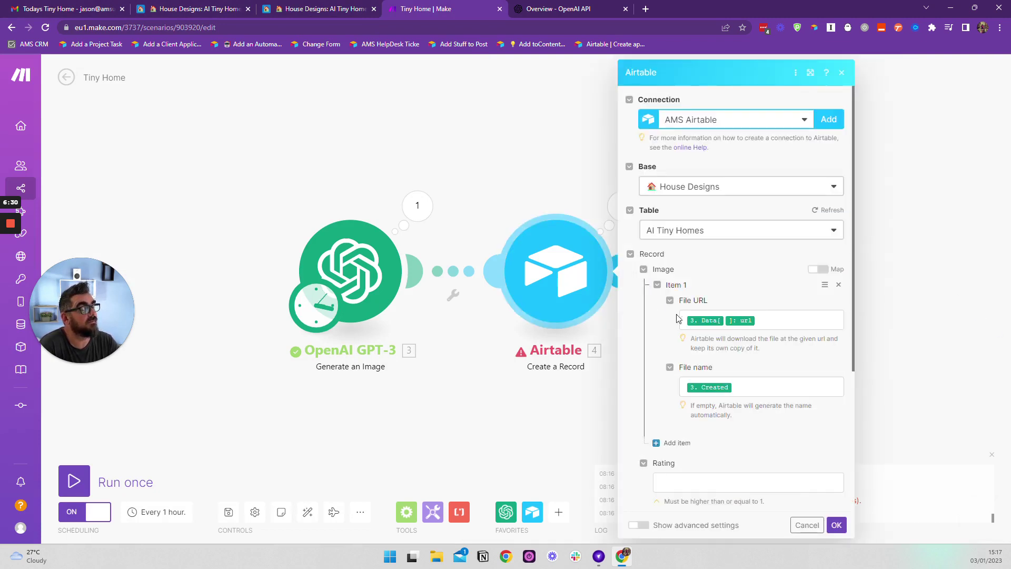
{"action": "scroll", "coordinate": [737, 316], "scroll_direction": "down", "scroll_amount": 4}
{"action": "left_click", "coordinate": [732, 180]}
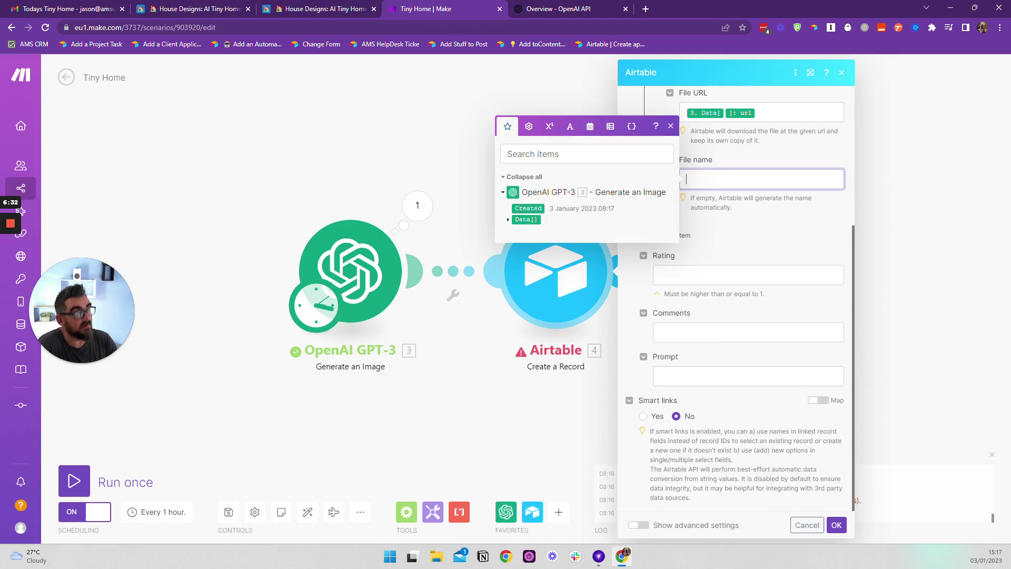
{"action": "left_click", "coordinate": [836, 525]}
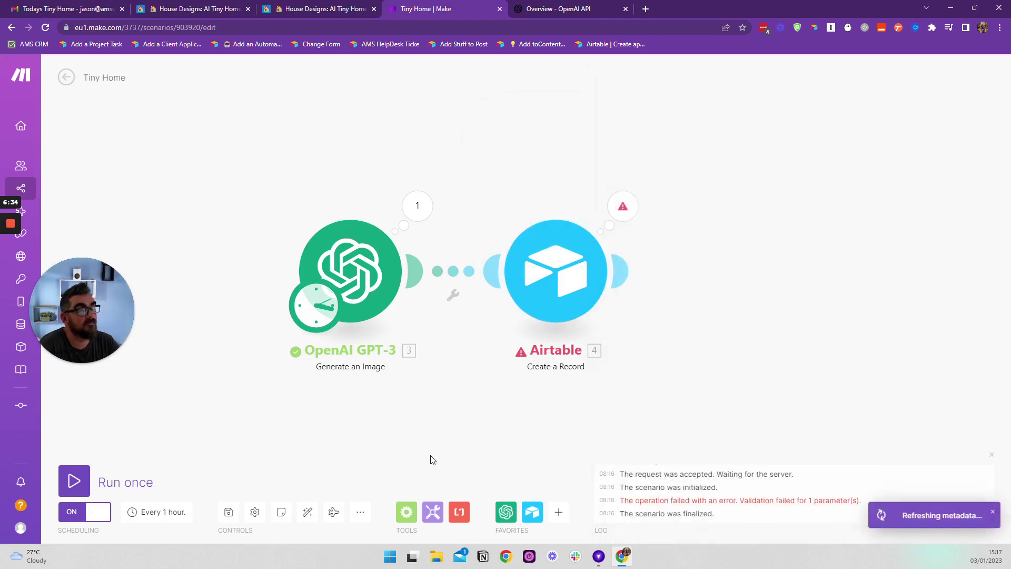
{"action": "left_click", "coordinate": [77, 481]}
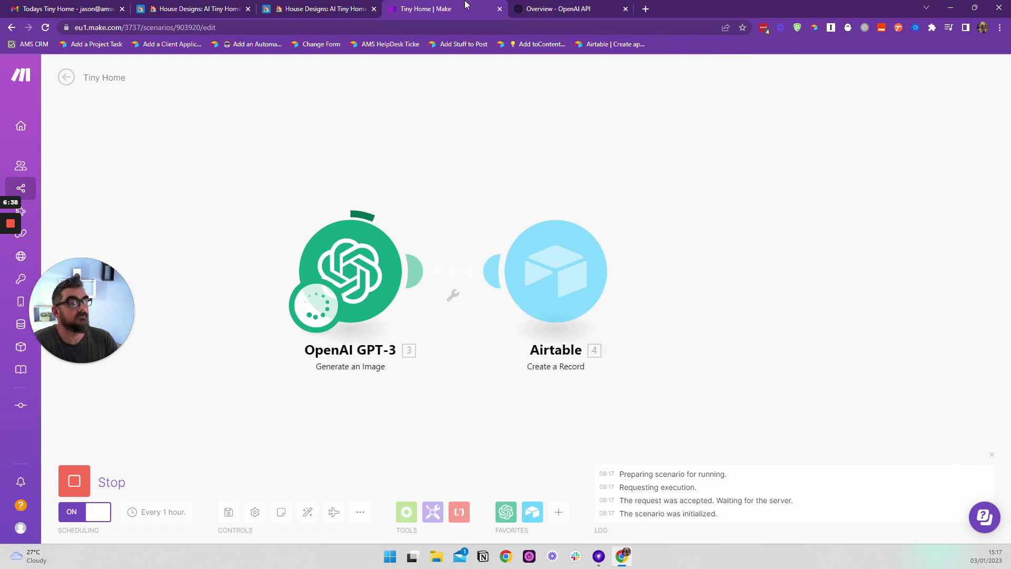
{"action": "left_click", "coordinate": [319, 7]}
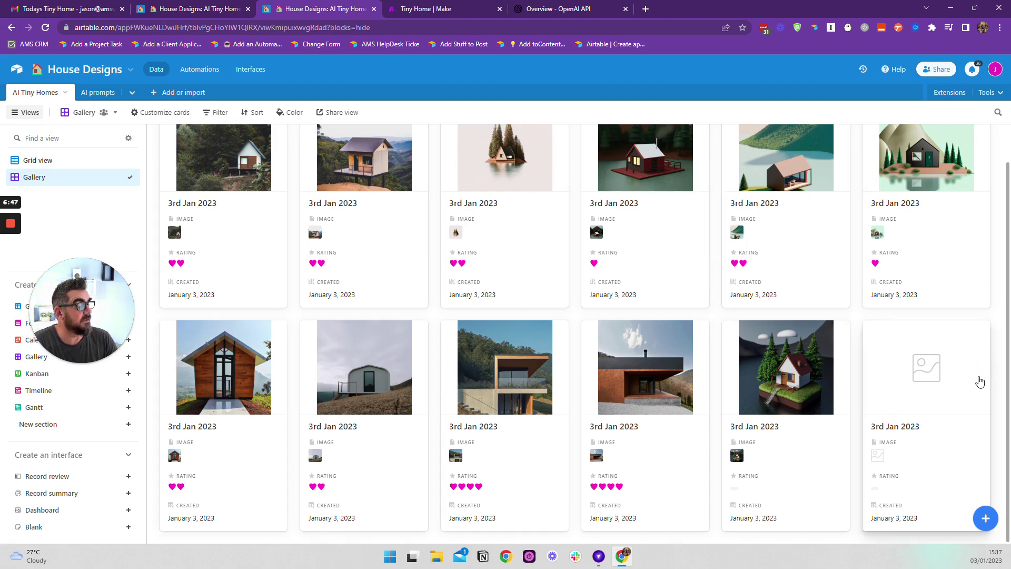
- Open the new dark house record and preview its generated image full size
{"action": "left_click", "coordinate": [924, 366]}
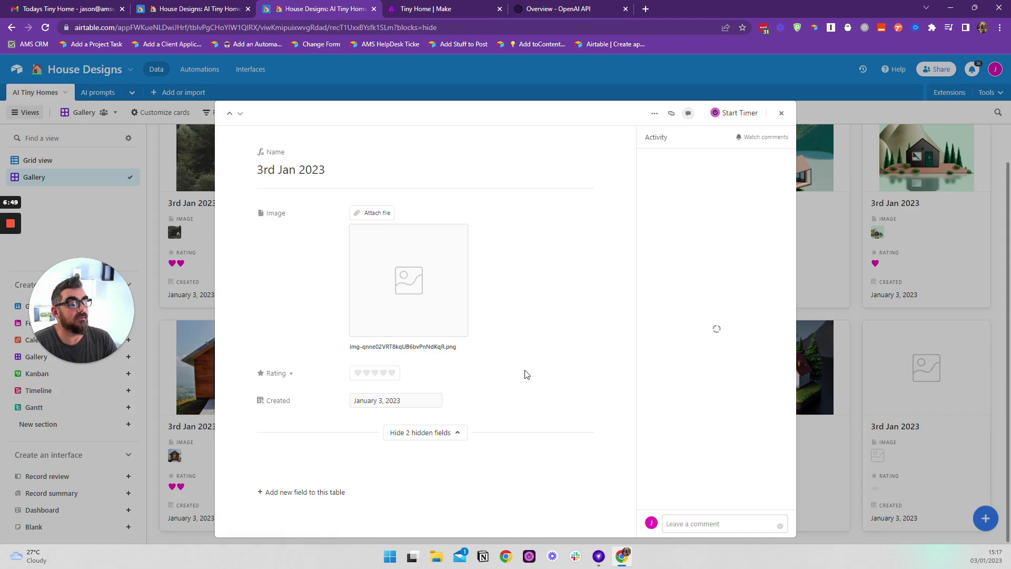
{"action": "left_click", "coordinate": [419, 279]}
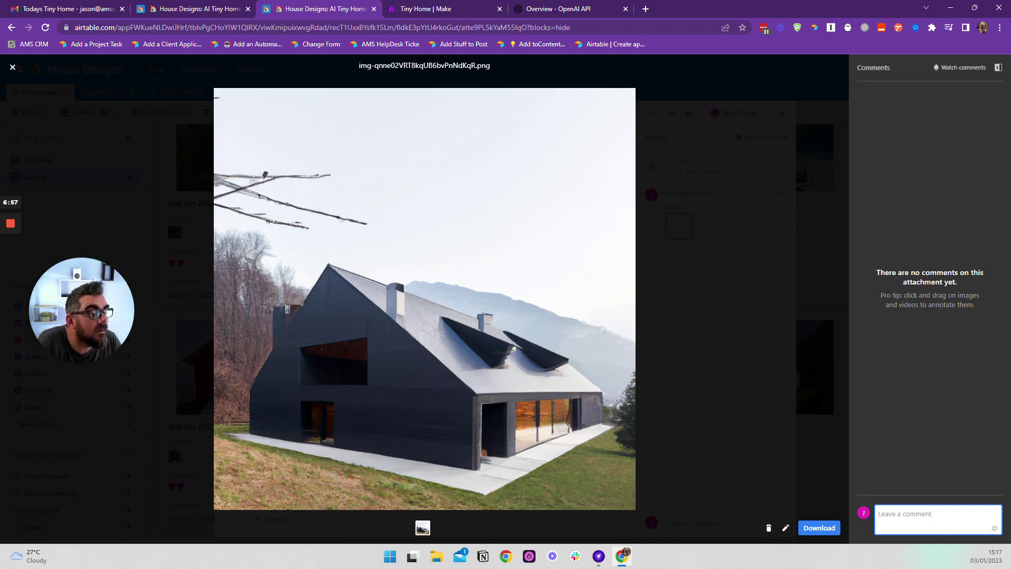
{"action": "left_click", "coordinate": [12, 67]}
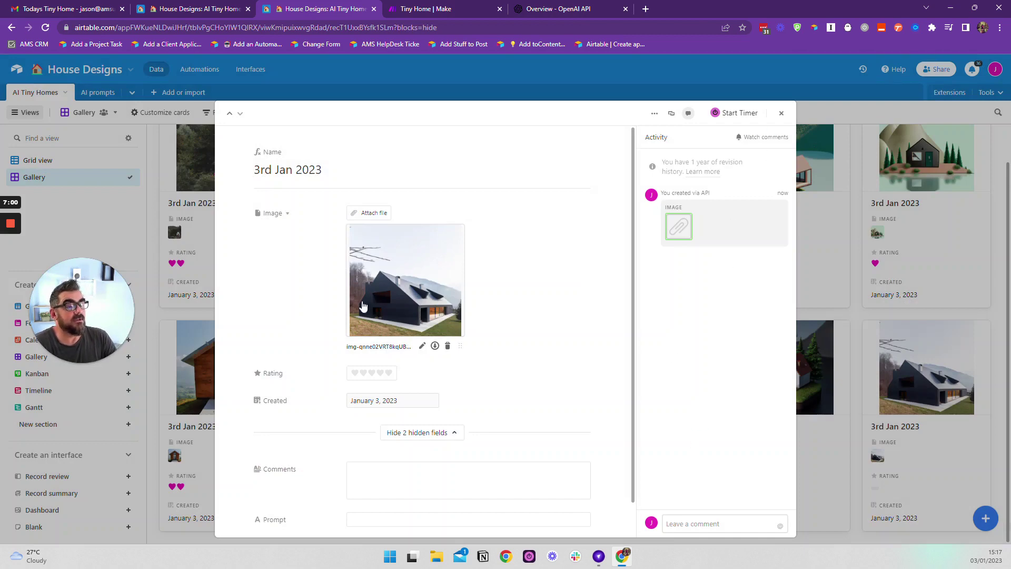
{"action": "left_click", "coordinate": [362, 306]}
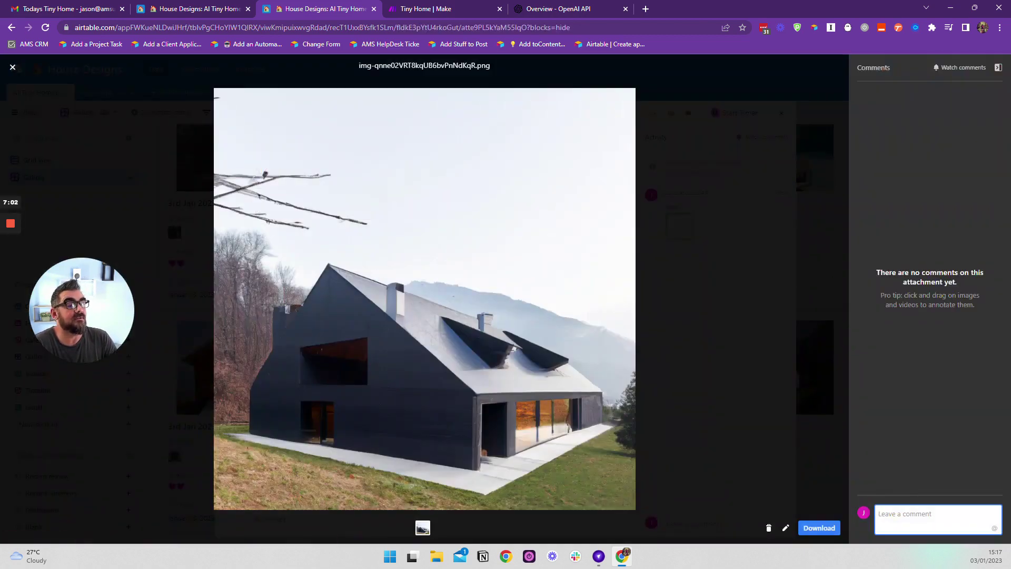
{"action": "left_click", "coordinate": [13, 67]}
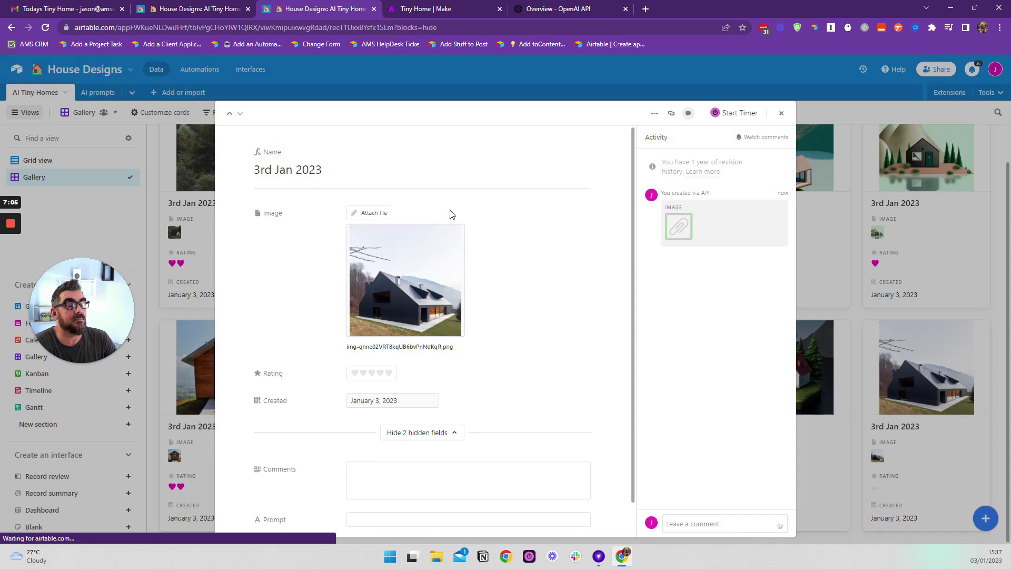
{"action": "left_click", "coordinate": [782, 112]}
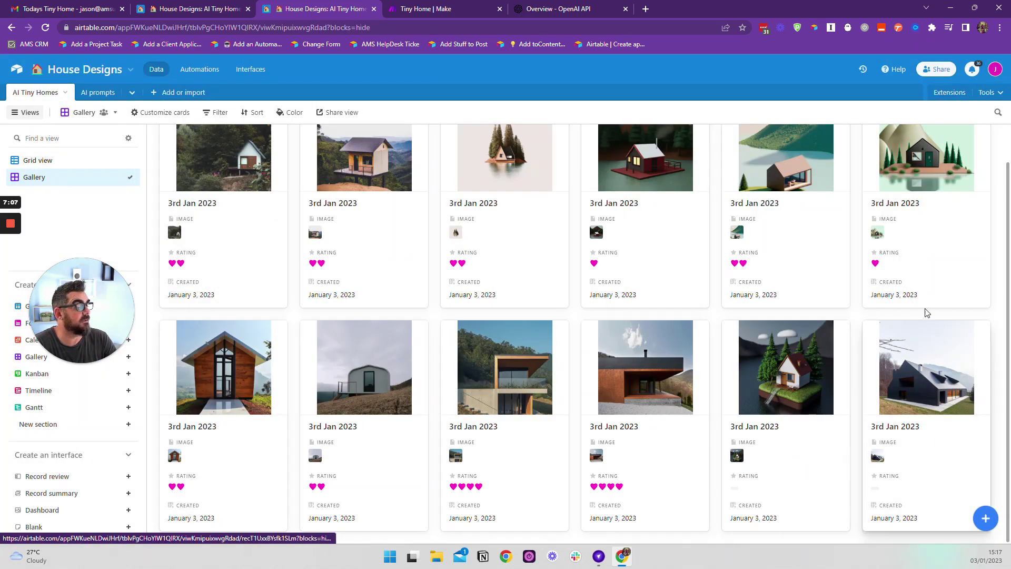
- Give the dark house record a three-heart rating and close it
{"action": "left_click", "coordinate": [910, 484]}
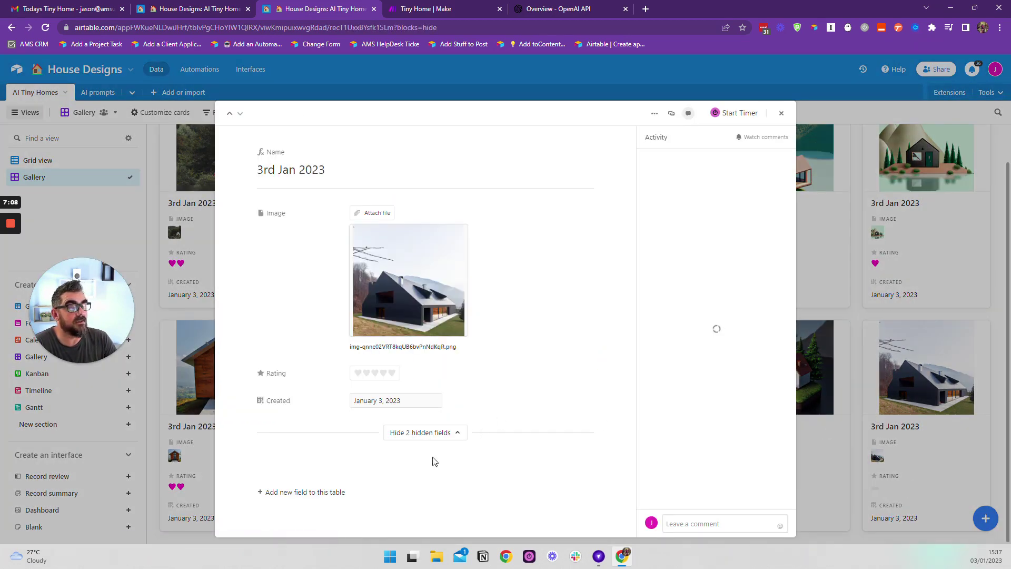
{"action": "left_click", "coordinate": [371, 372]}
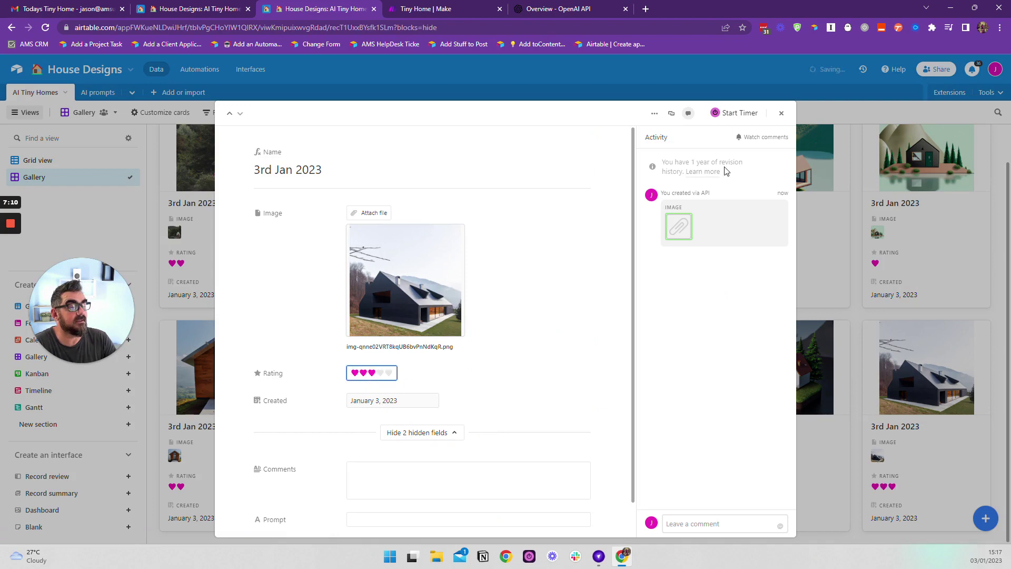
{"action": "left_click", "coordinate": [781, 113]}
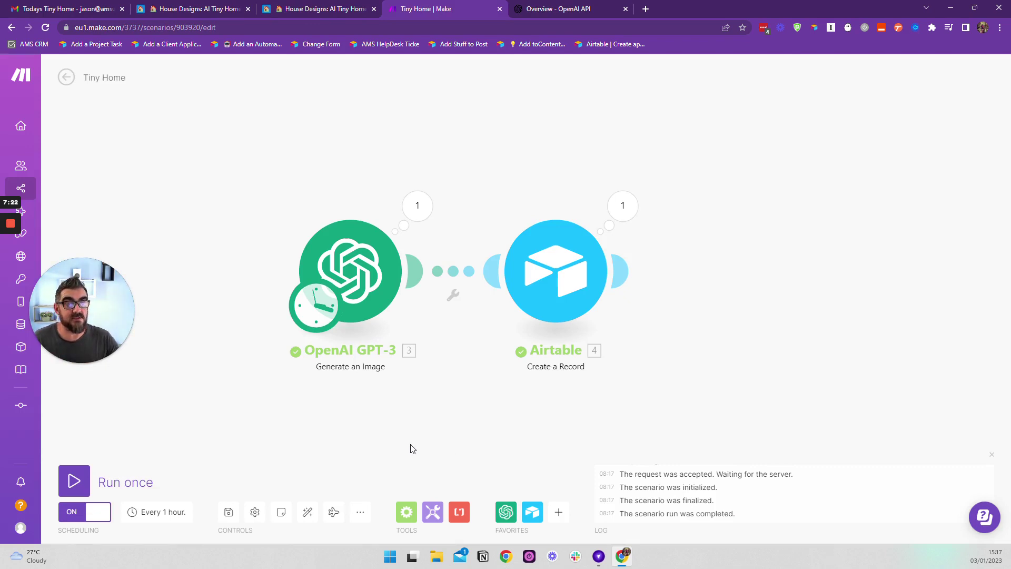
- Spread the OpenAI and Airtable Create a Record modules farther apart on the canvas
{"action": "left_click_drag", "start_coordinate": [571, 268], "coordinate": [695, 250]}
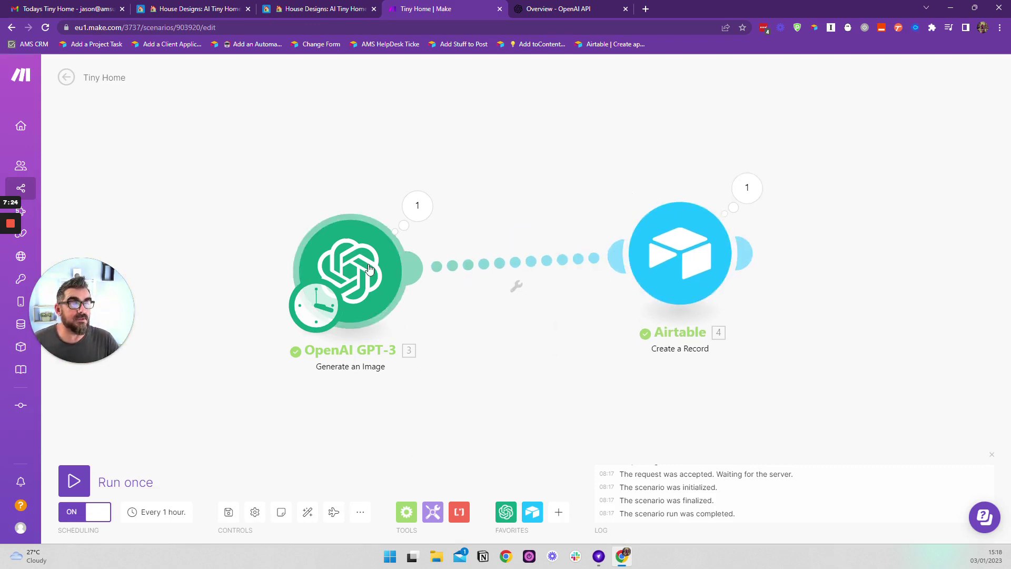
{"action": "left_click_drag", "start_coordinate": [367, 270], "coordinate": [457, 251]}
{"action": "left_click_drag", "start_coordinate": [678, 237], "coordinate": [699, 243]}
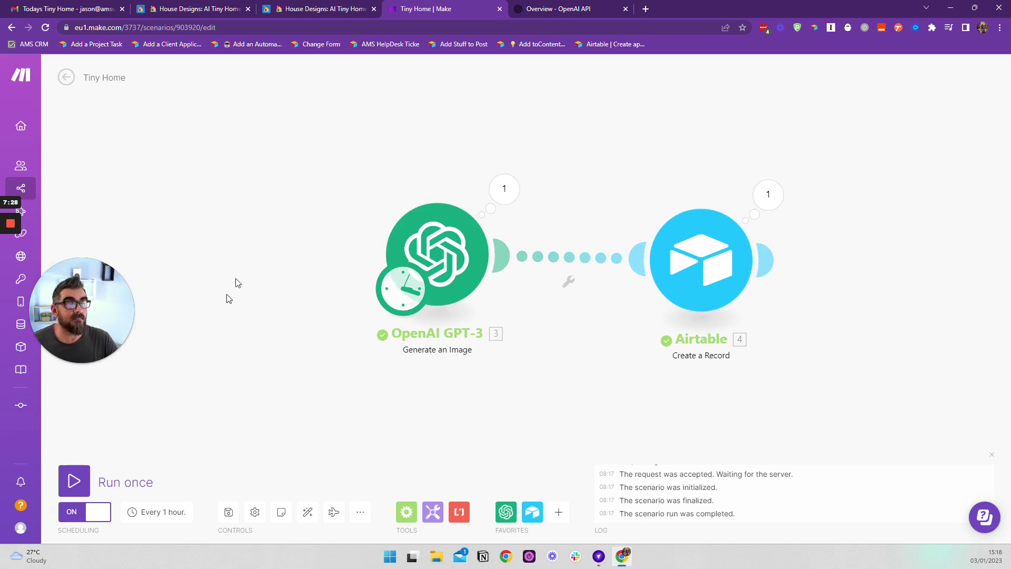
- In Airtable's AI prompts table, confirm the Small Home prompt's Status is Active, leaving it unchanged
{"action": "left_click", "coordinate": [214, 5]}
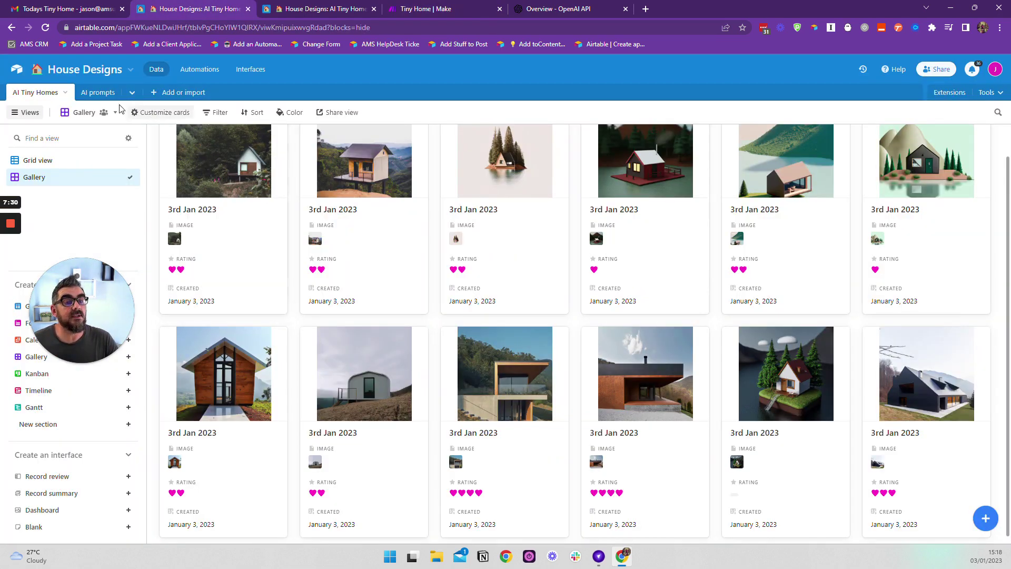
{"action": "left_click", "coordinate": [84, 92]}
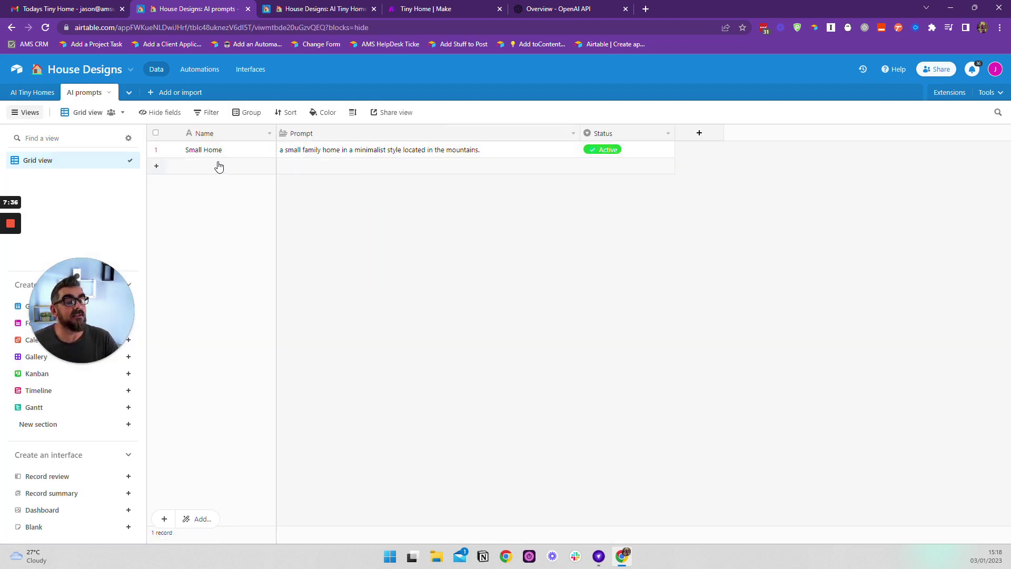
{"action": "left_click", "coordinate": [640, 153]}
{"action": "left_click", "coordinate": [640, 153]}
{"action": "left_click", "coordinate": [640, 153]}
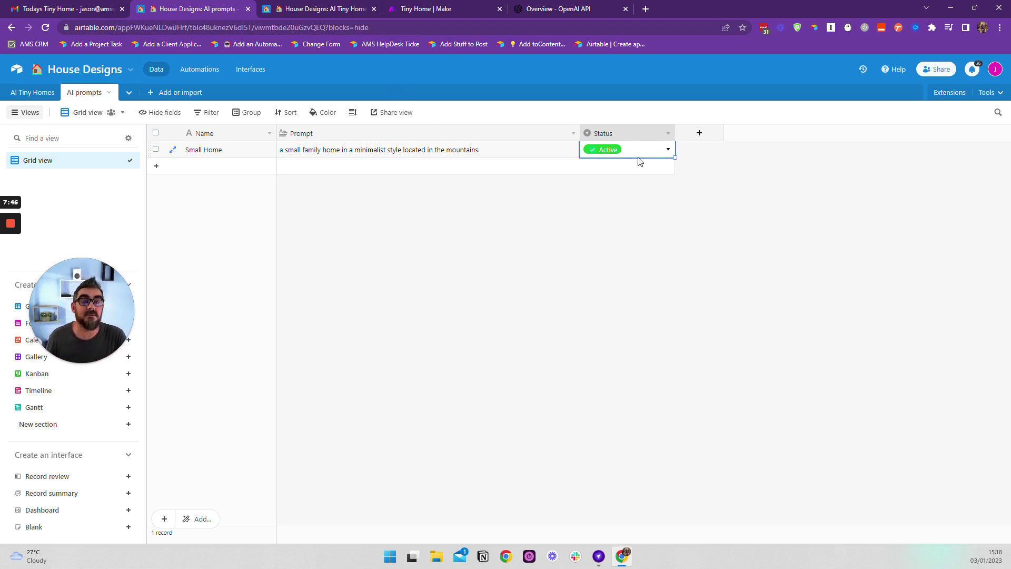
{"action": "left_click", "coordinate": [405, 6]}
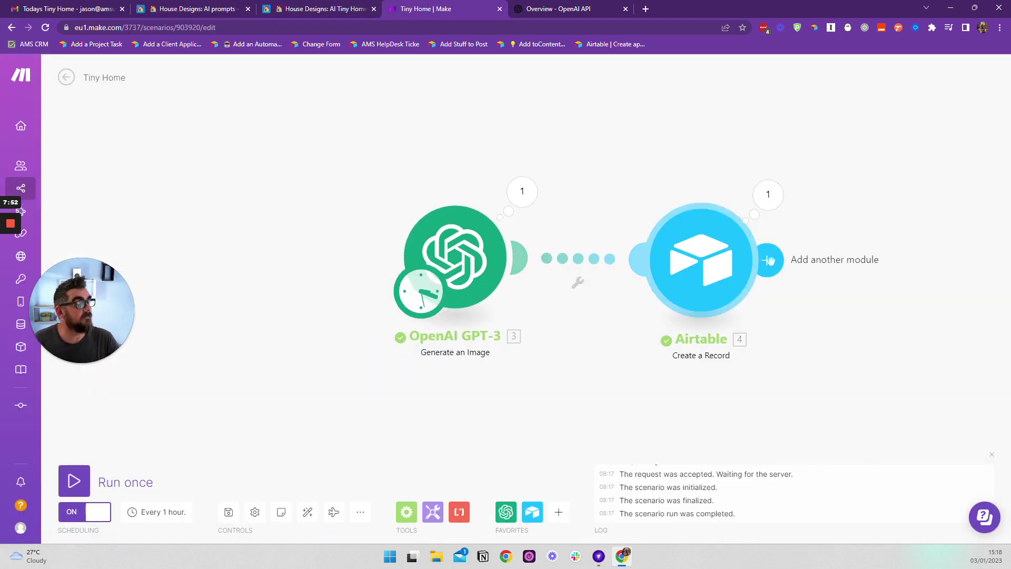
- Add an Airtable Search Records module after Create a Record
{"action": "left_click", "coordinate": [770, 260]}
{"action": "left_click", "coordinate": [826, 248]}
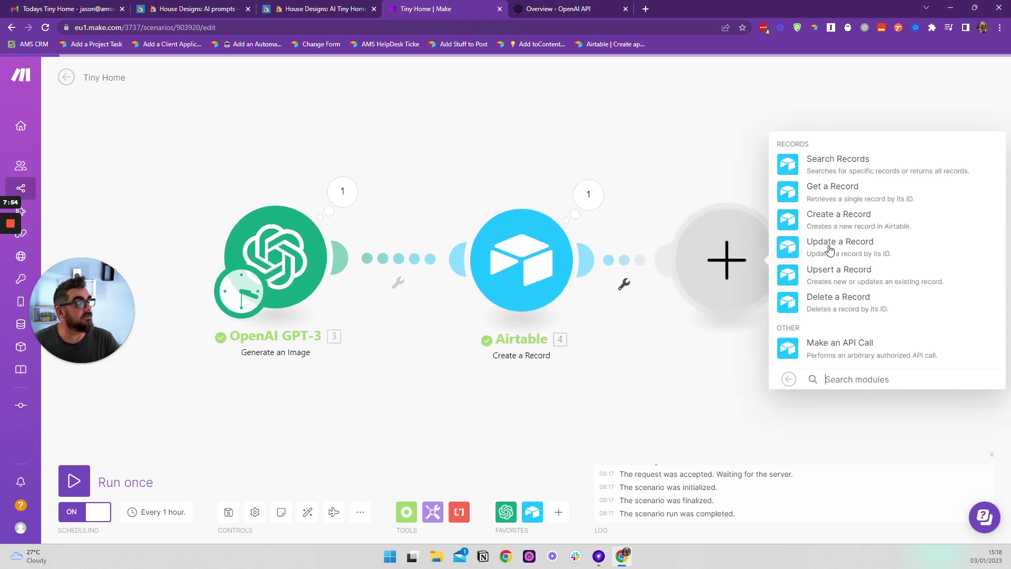
{"action": "left_click", "coordinate": [836, 159]}
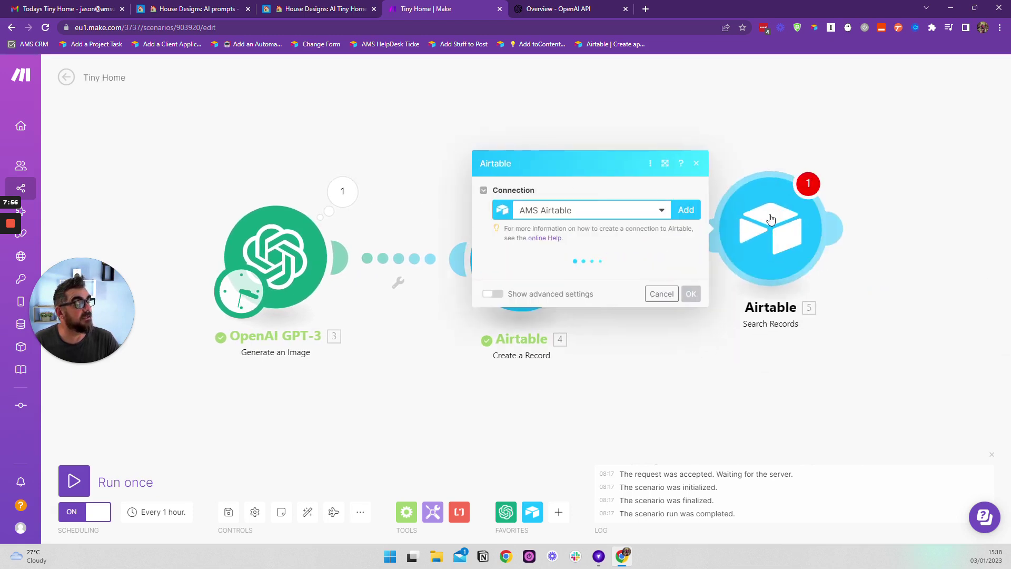
{"action": "key", "text": "Escape"}
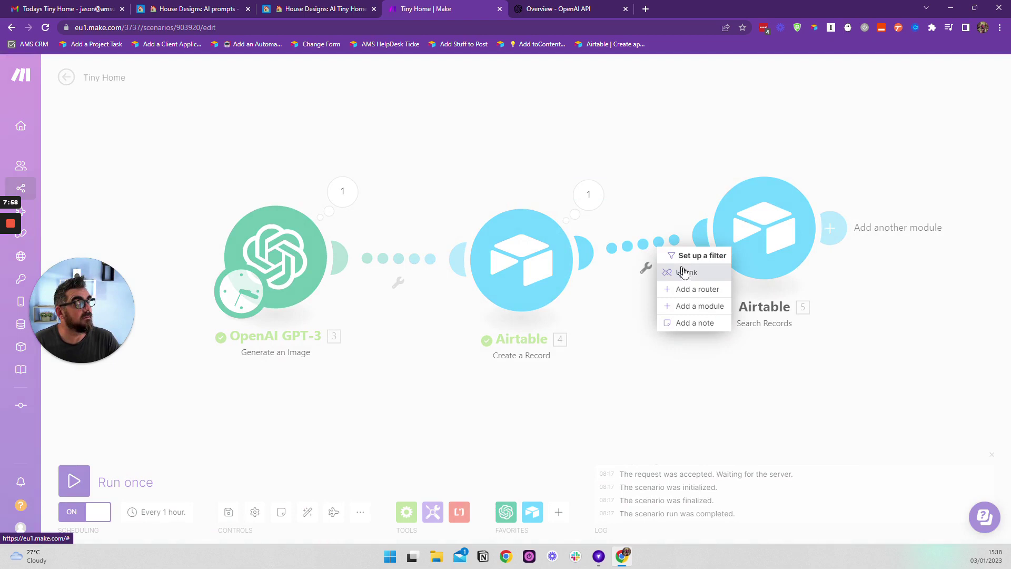
- Move Search Records to the start, connect it into OpenAI, and auto-align the modules
{"action": "left_click", "coordinate": [699, 272]}
{"action": "left_click_drag", "start_coordinate": [764, 227], "coordinate": [68, 211]}
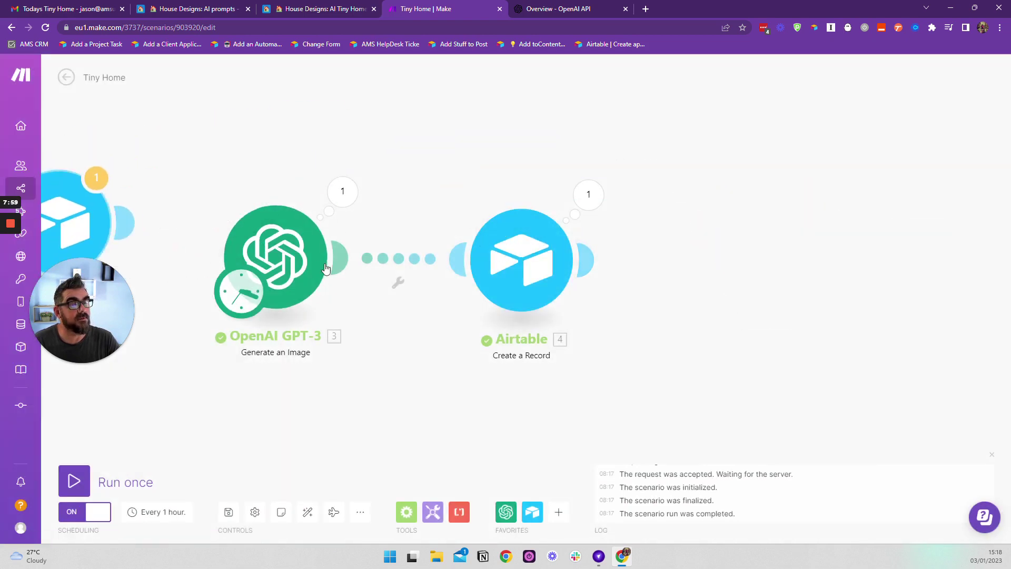
{"action": "left_click_drag", "start_coordinate": [340, 240], "coordinate": [413, 182]}
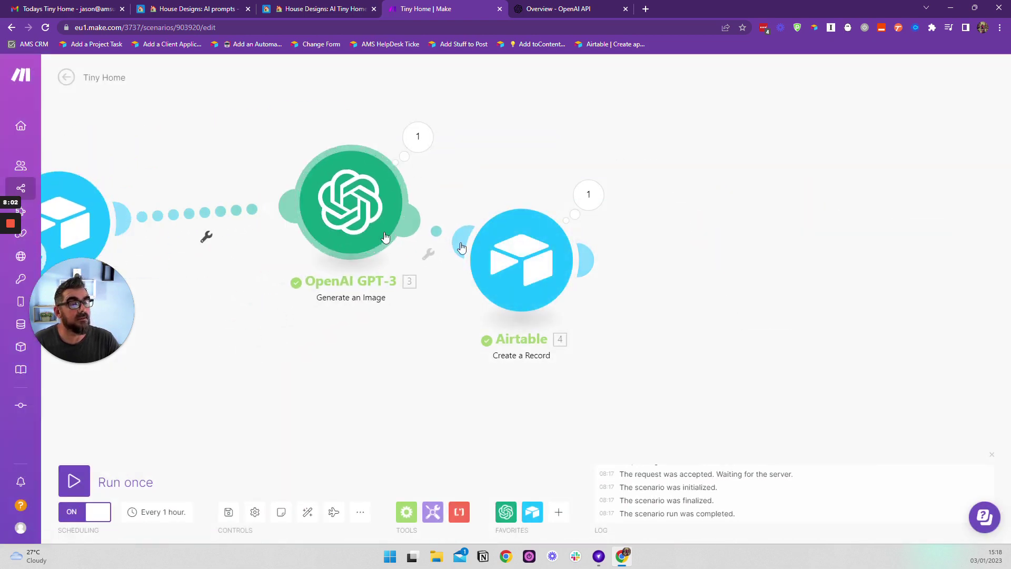
{"action": "left_click", "coordinate": [308, 512]}
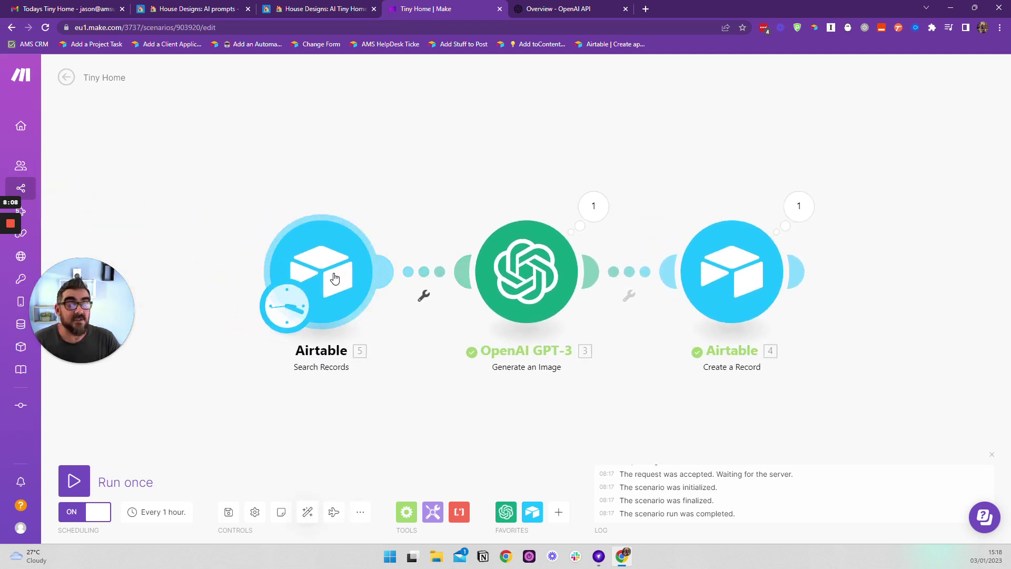
- Set Search Records to the AMS connection, House Designs base and AI prompts table
{"action": "left_click", "coordinate": [335, 278]}
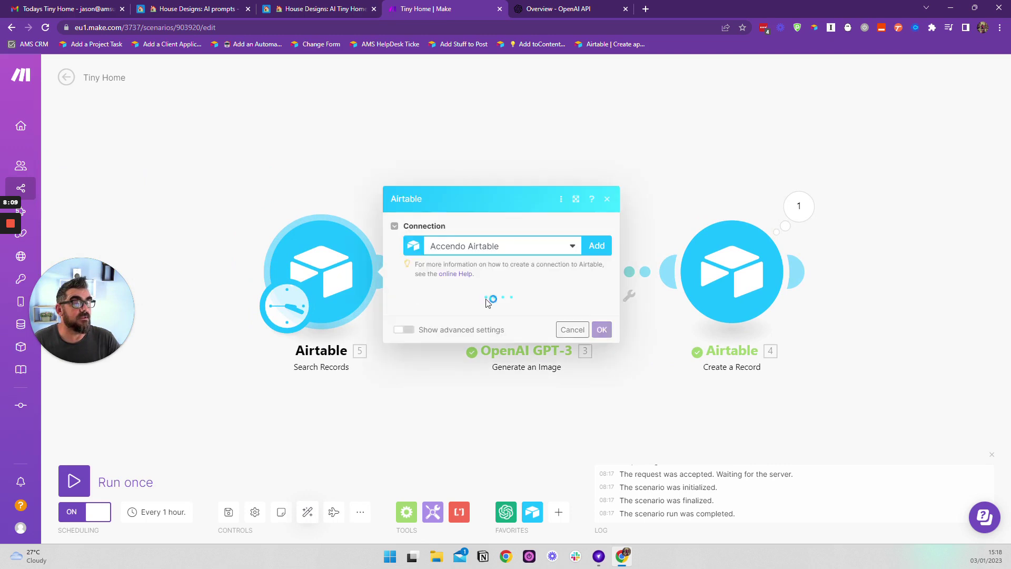
{"action": "left_click", "coordinate": [538, 248]}
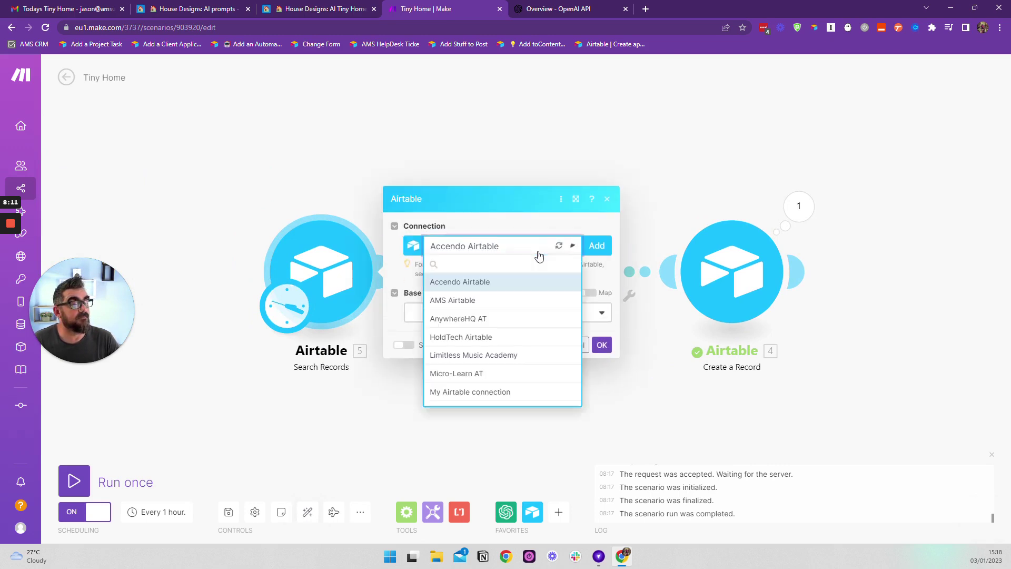
{"action": "left_click", "coordinate": [485, 301]}
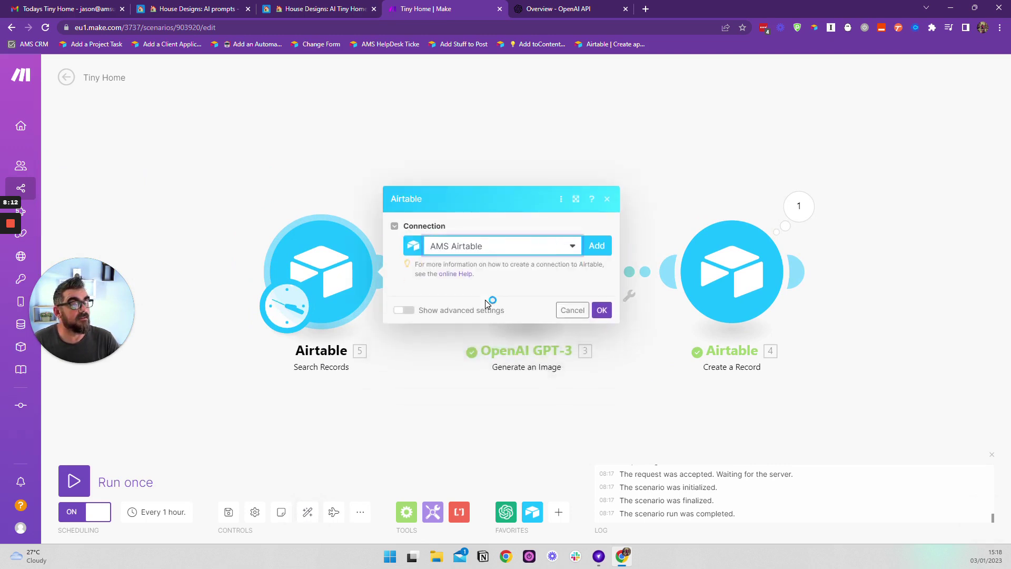
{"action": "left_click", "coordinate": [456, 313]}
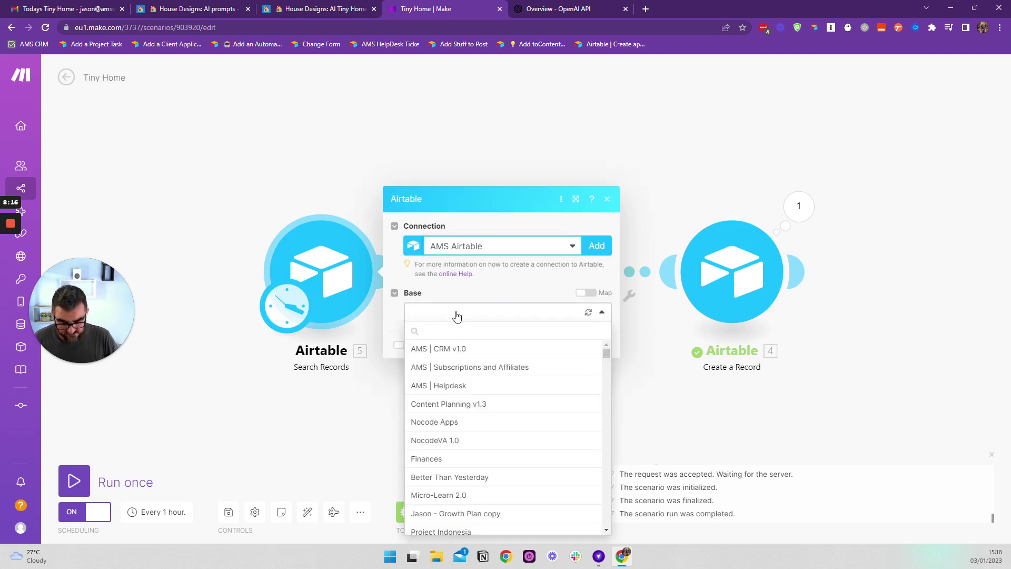
{"action": "type", "text": "hou"}
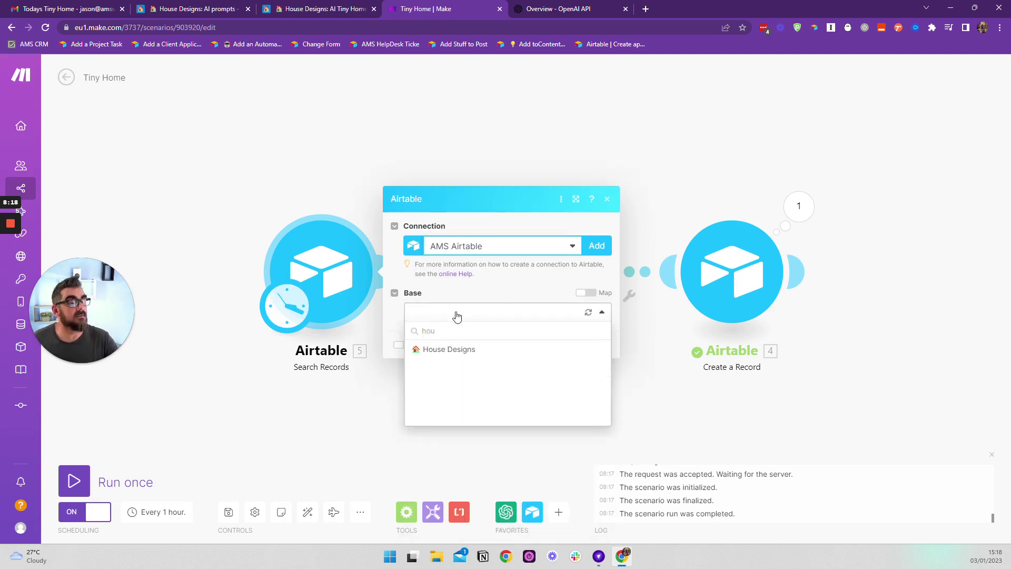
{"action": "left_click", "coordinate": [450, 350]}
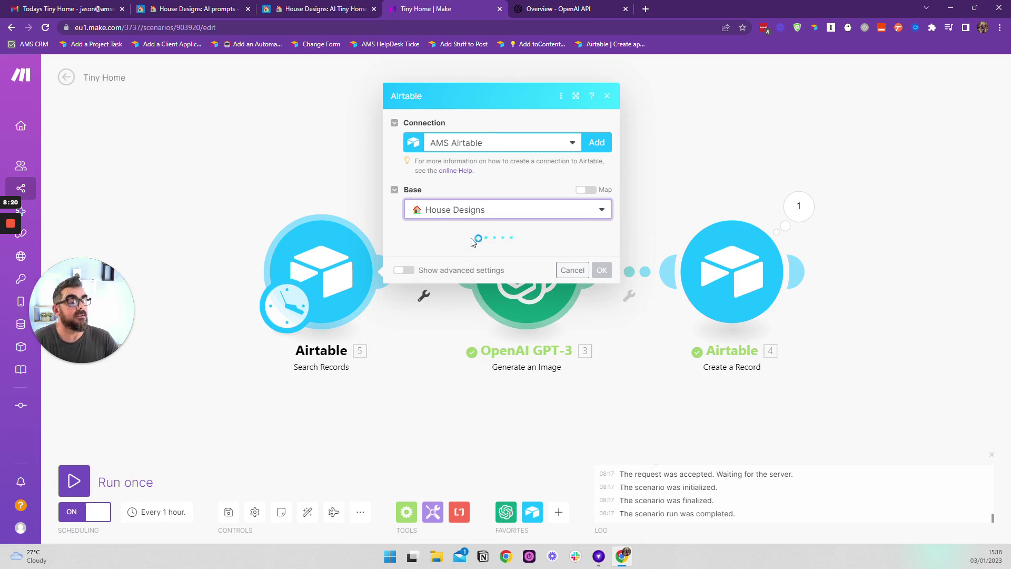
{"action": "left_click", "coordinate": [467, 252]}
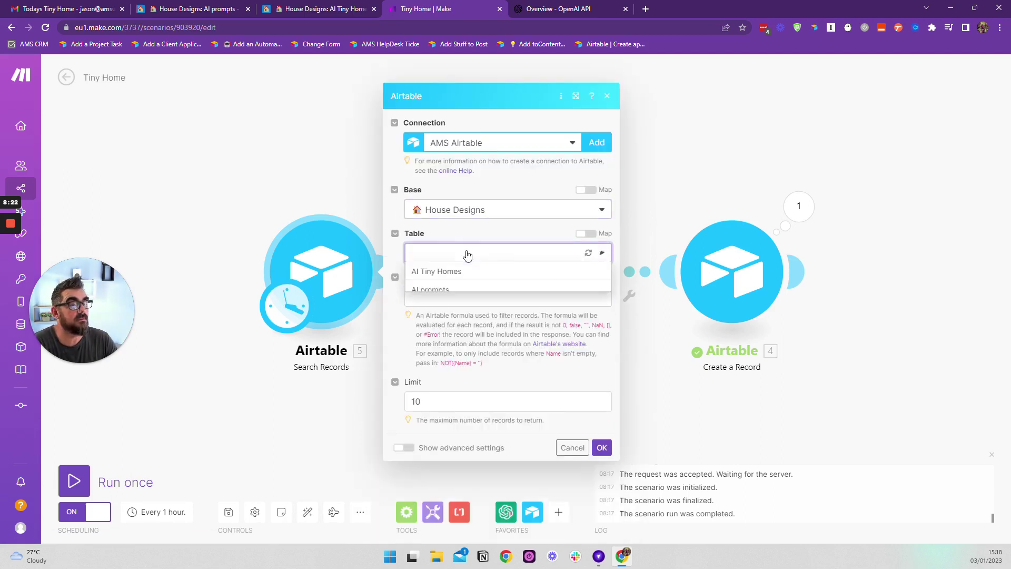
{"action": "left_click", "coordinate": [446, 291]}
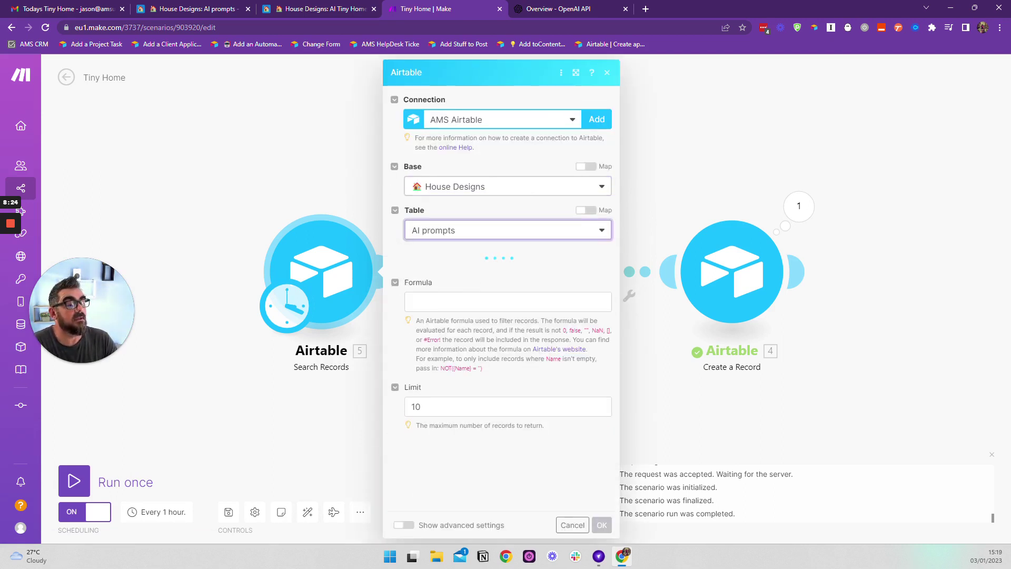
{"action": "left_click", "coordinate": [200, 8]}
{"action": "double_click", "coordinate": [607, 136]}
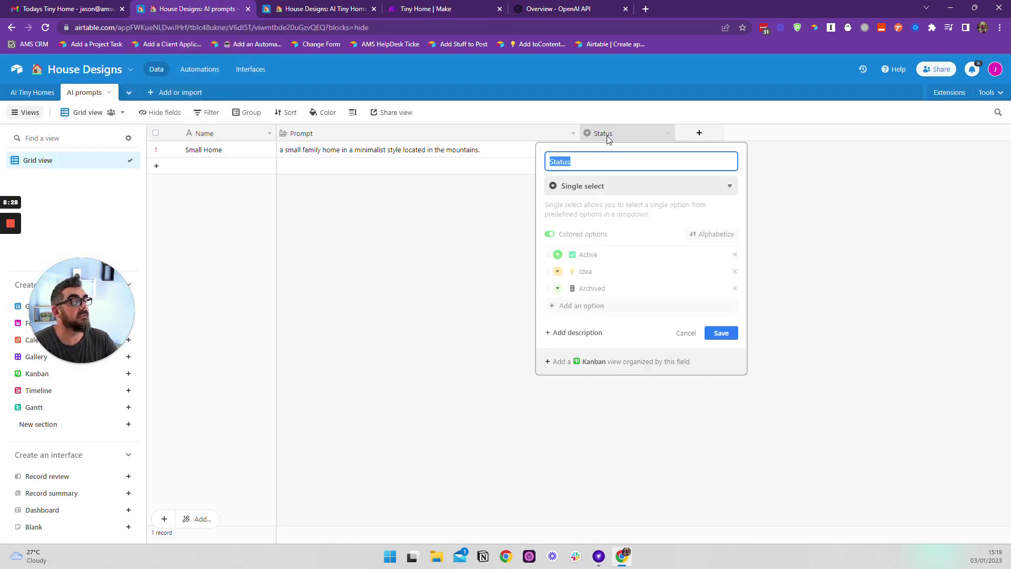
{"action": "left_click", "coordinate": [588, 254]}
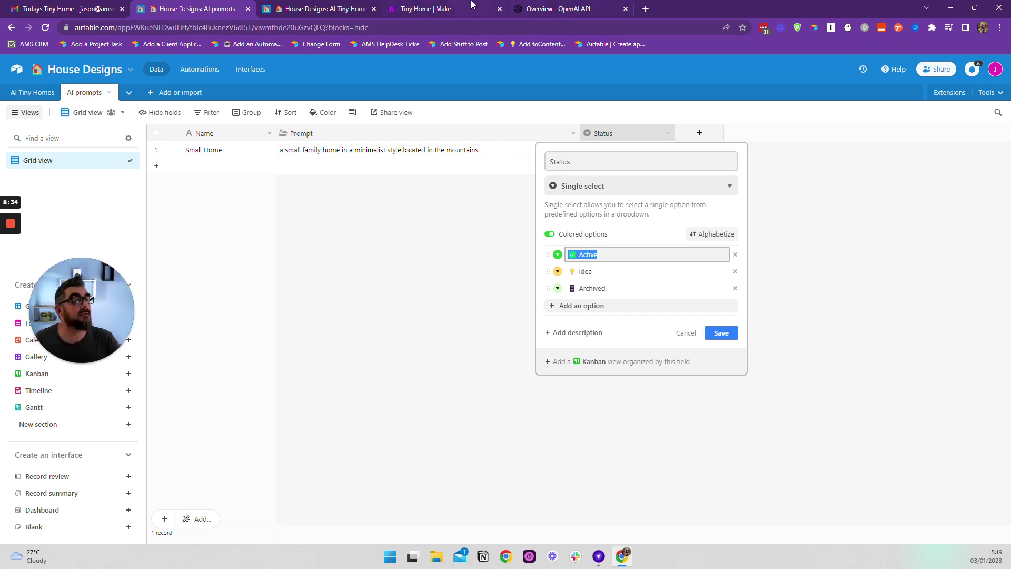
{"action": "left_click", "coordinate": [440, 8]}
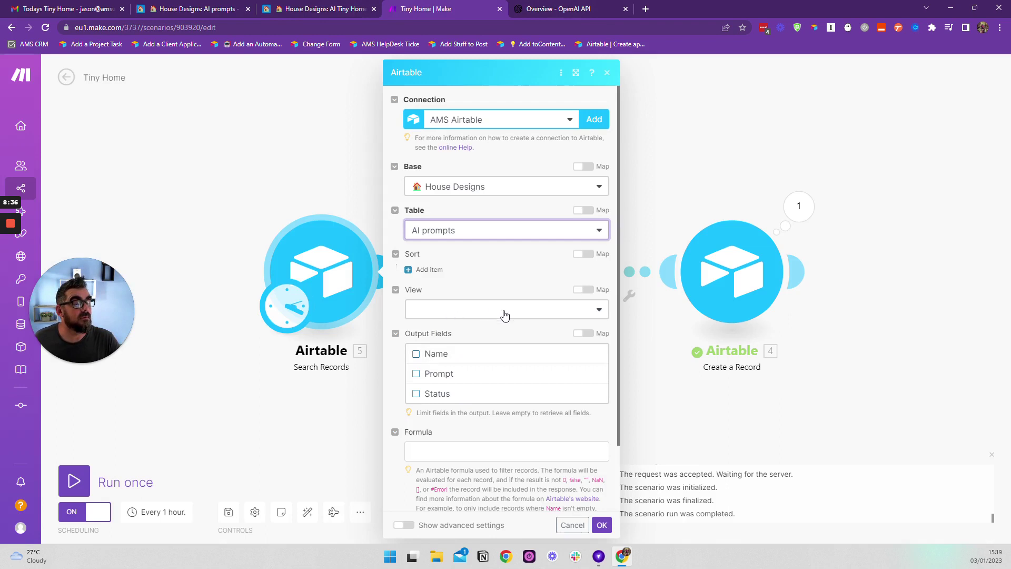
{"action": "scroll", "coordinate": [490, 358], "scroll_direction": "down", "scroll_amount": 1}
{"action": "left_click", "coordinate": [469, 256]}
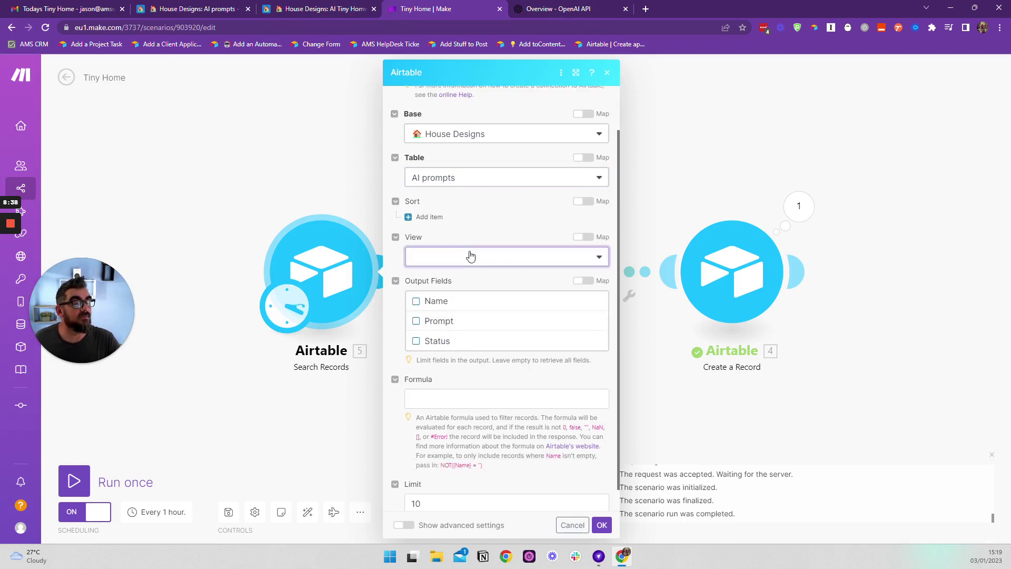
- Duplicate the AI prompts Grid view as a new view named 'Active Prompt'
{"action": "left_click", "coordinate": [558, 9]}
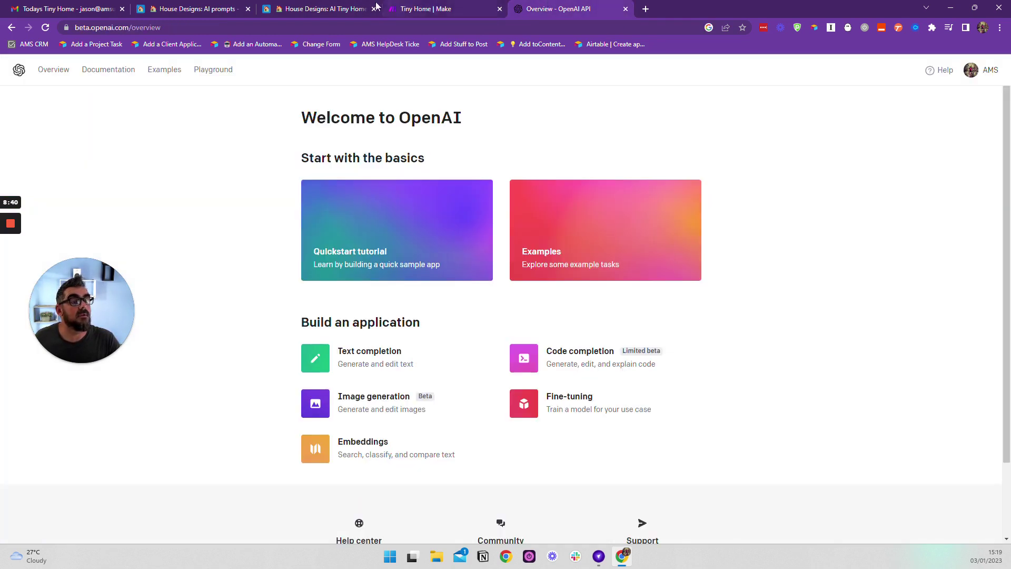
{"action": "left_click", "coordinate": [316, 8]}
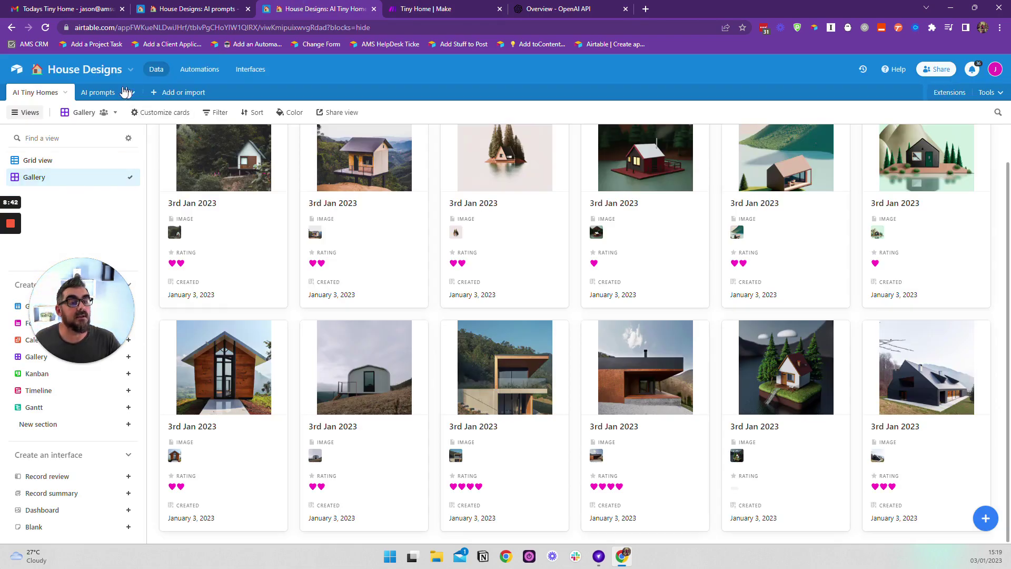
{"action": "left_click", "coordinate": [98, 93]}
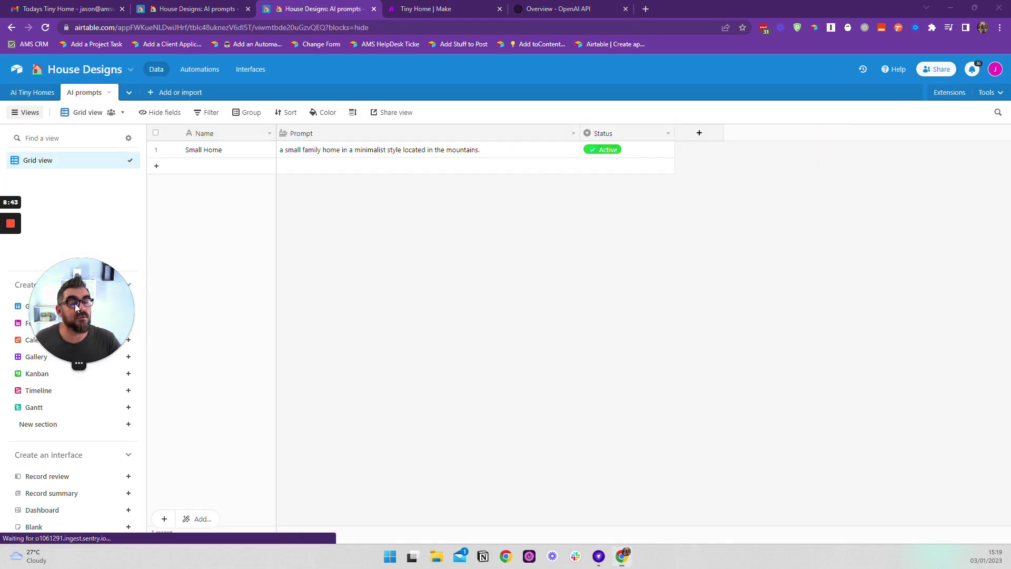
{"action": "left_click", "coordinate": [58, 161]}
{"action": "left_click", "coordinate": [220, 212]}
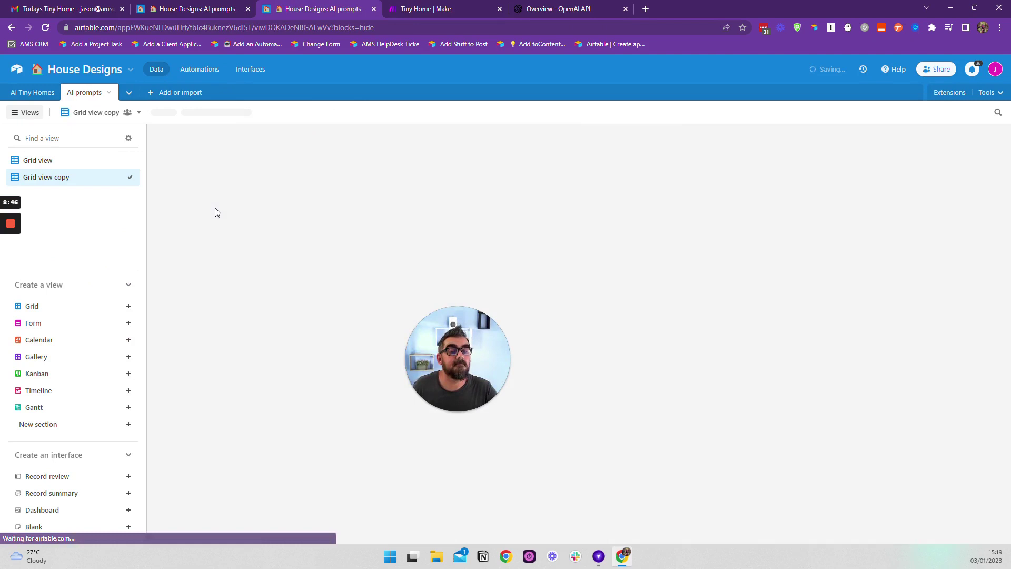
{"action": "type", "text": "Active"}
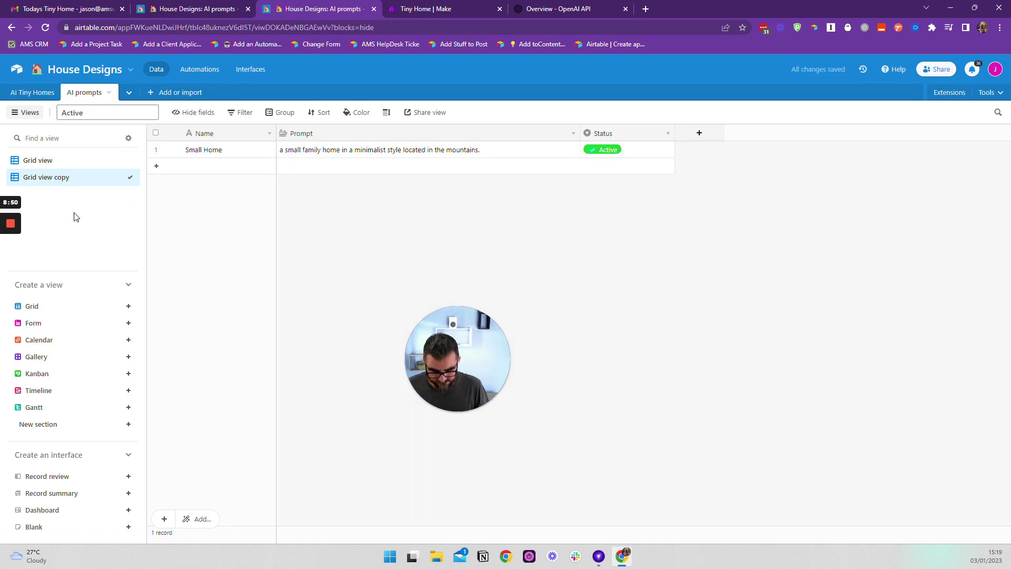
{"action": "type", "text": " Prompt"}
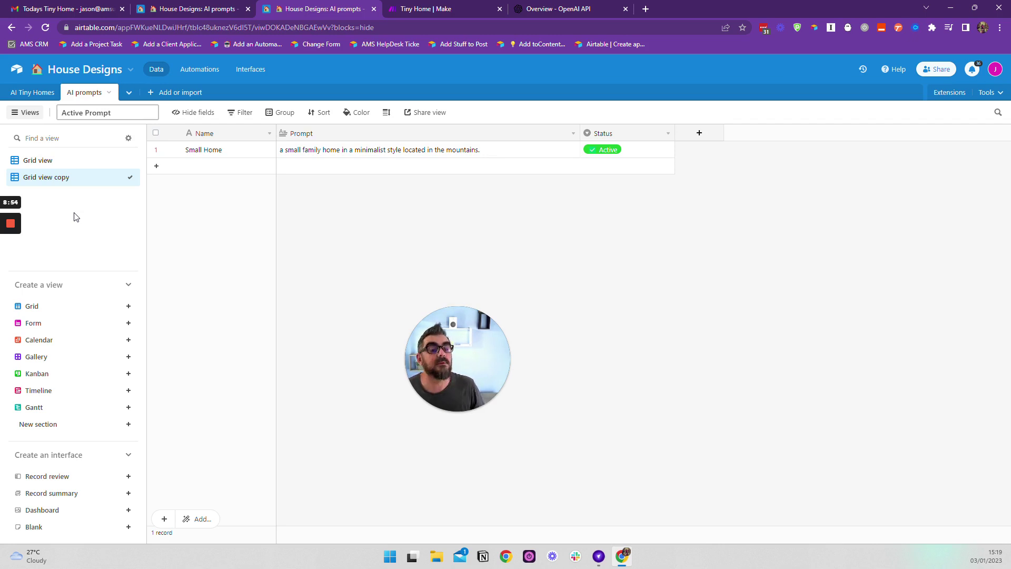
{"action": "key", "text": "Return"}
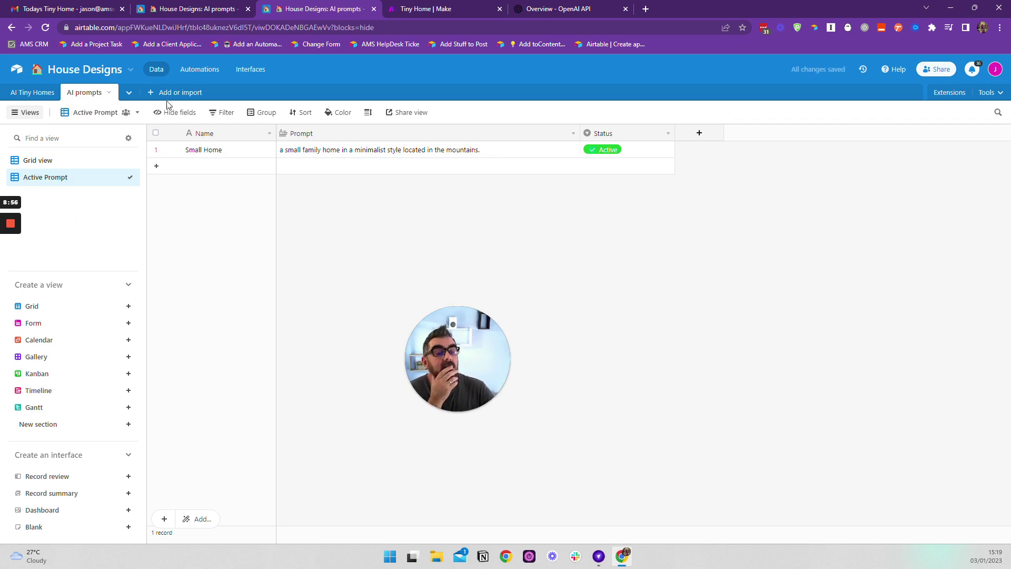
- Filter the Active Prompt view to records where Status is Active
{"action": "left_click", "coordinate": [137, 114]}
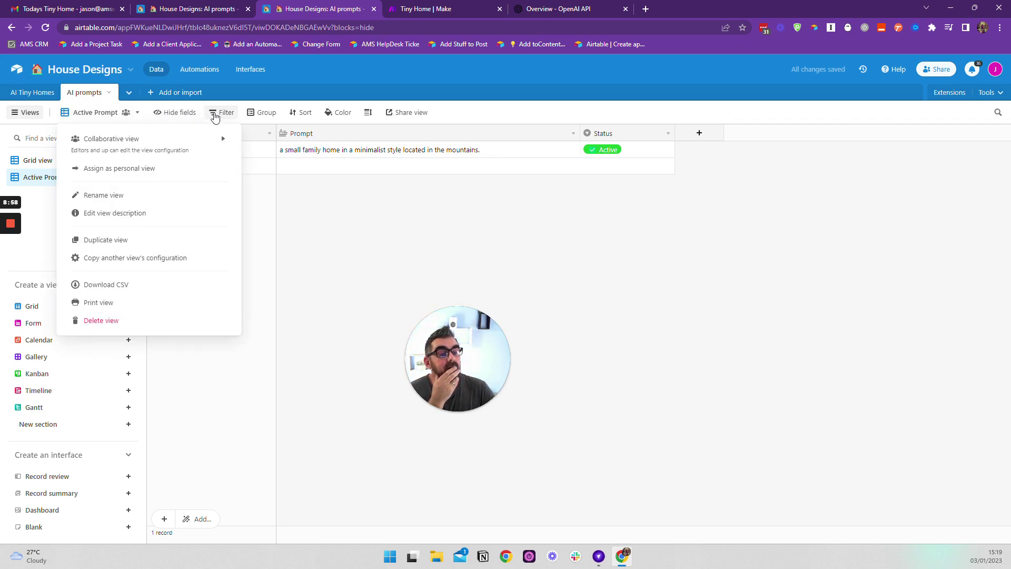
{"action": "left_click", "coordinate": [217, 112]}
{"action": "left_click", "coordinate": [242, 152]}
{"action": "left_click", "coordinate": [267, 152]}
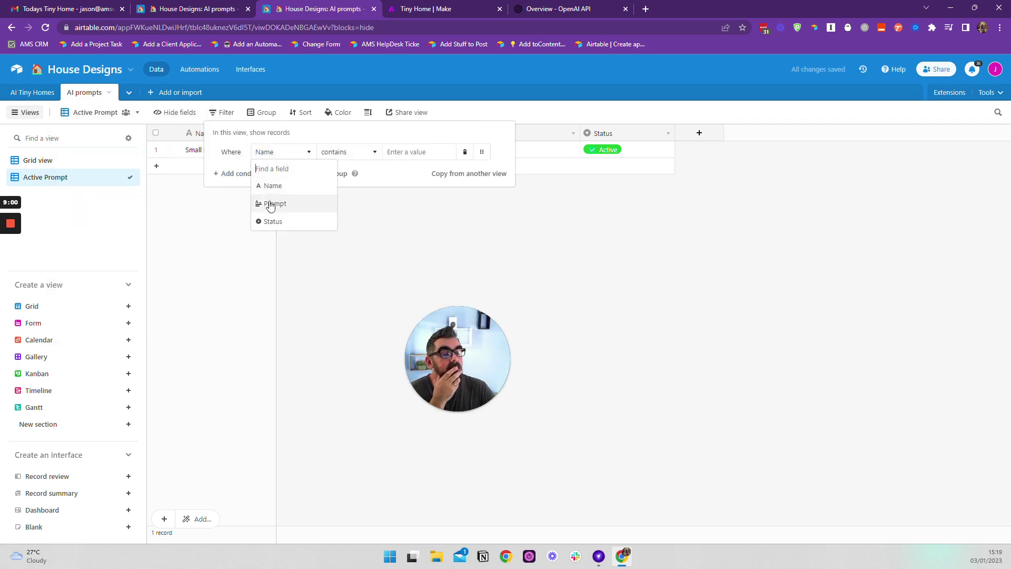
{"action": "left_click", "coordinate": [272, 221]}
{"action": "left_click", "coordinate": [400, 152]}
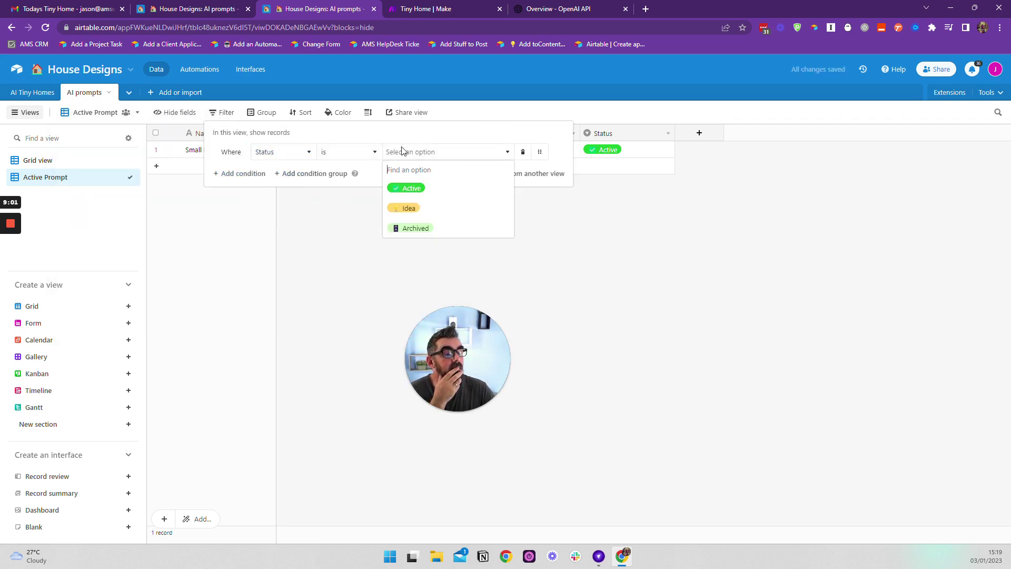
{"action": "left_click", "coordinate": [405, 187]}
{"action": "left_click", "coordinate": [652, 261]}
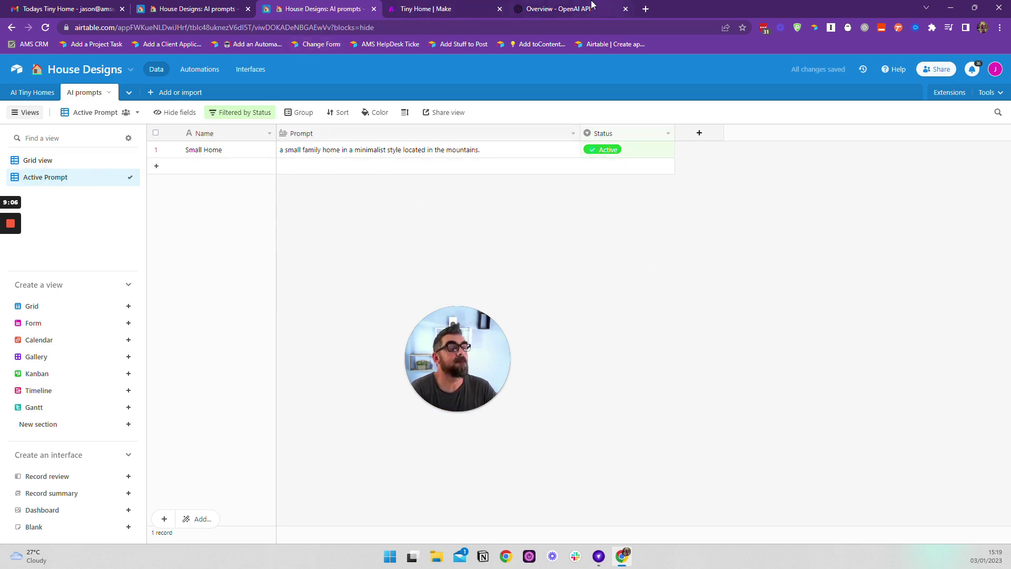
- Set the Search Records View to the refreshed 'Active Prompt' and its Limit to 1
{"action": "left_click", "coordinate": [421, 6]}
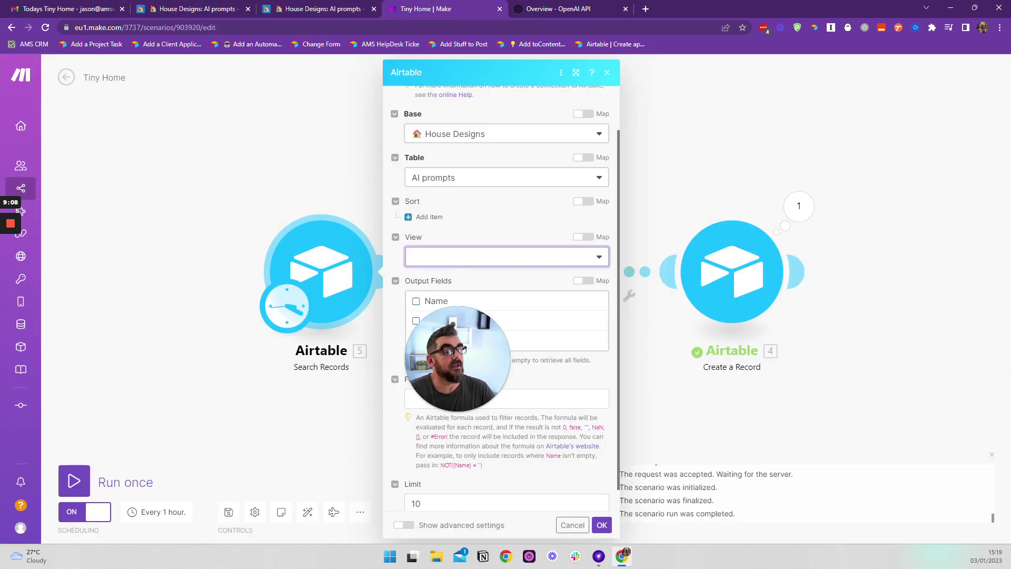
{"action": "scroll", "coordinate": [573, 219], "scroll_direction": "up", "scroll_amount": 1}
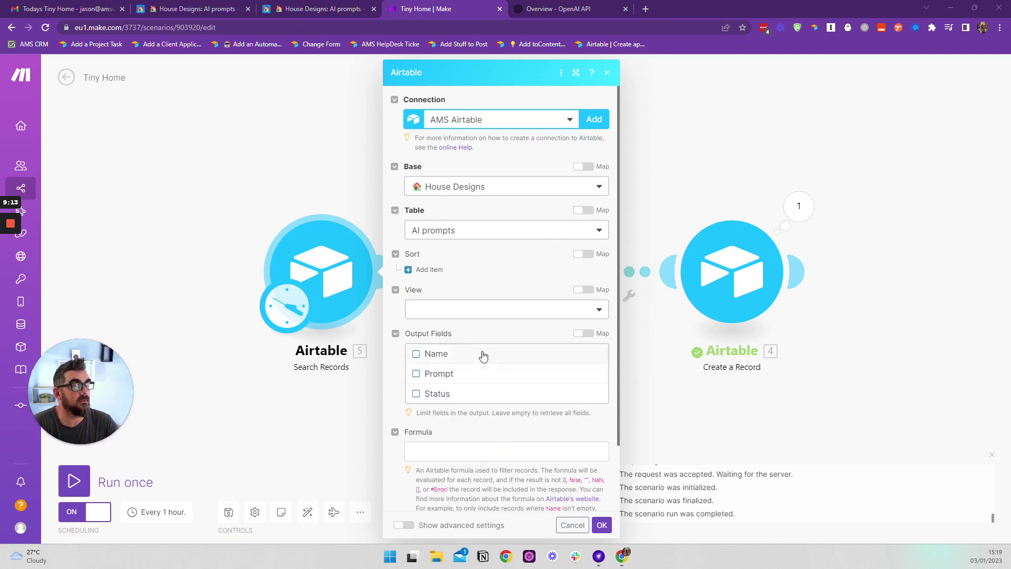
{"action": "left_click", "coordinate": [479, 315]}
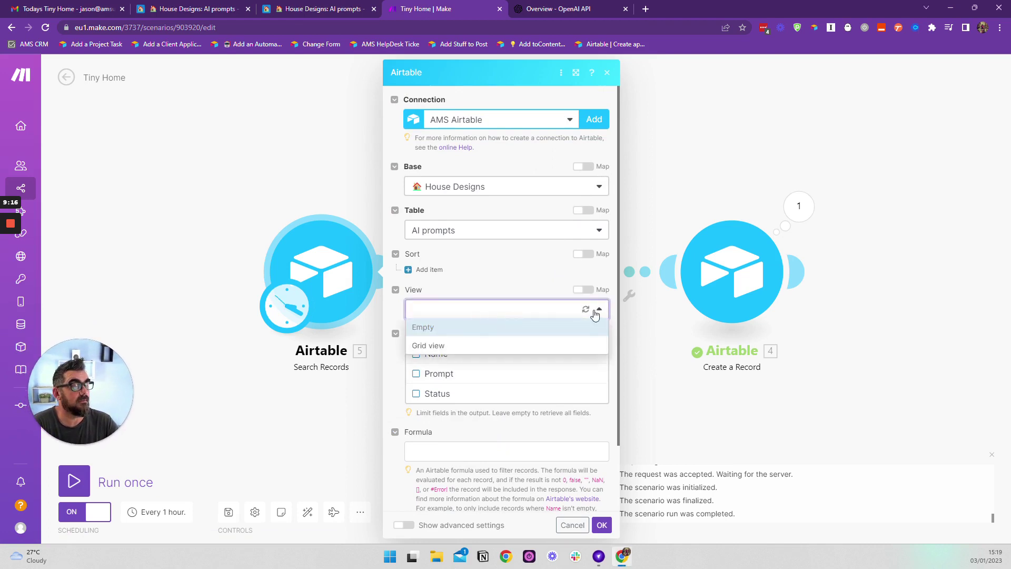
{"action": "left_click", "coordinate": [587, 311]}
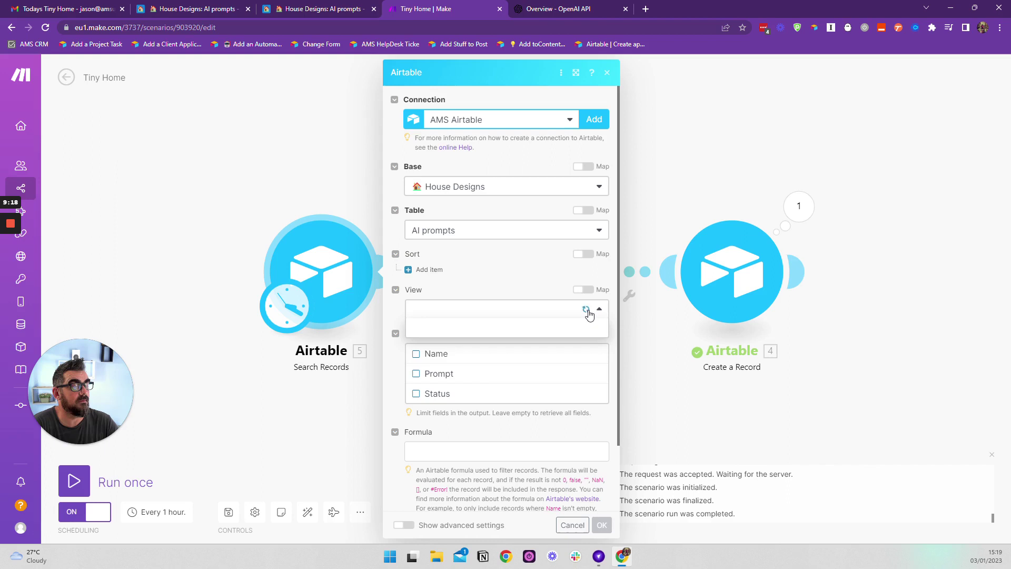
{"action": "left_click", "coordinate": [454, 360]}
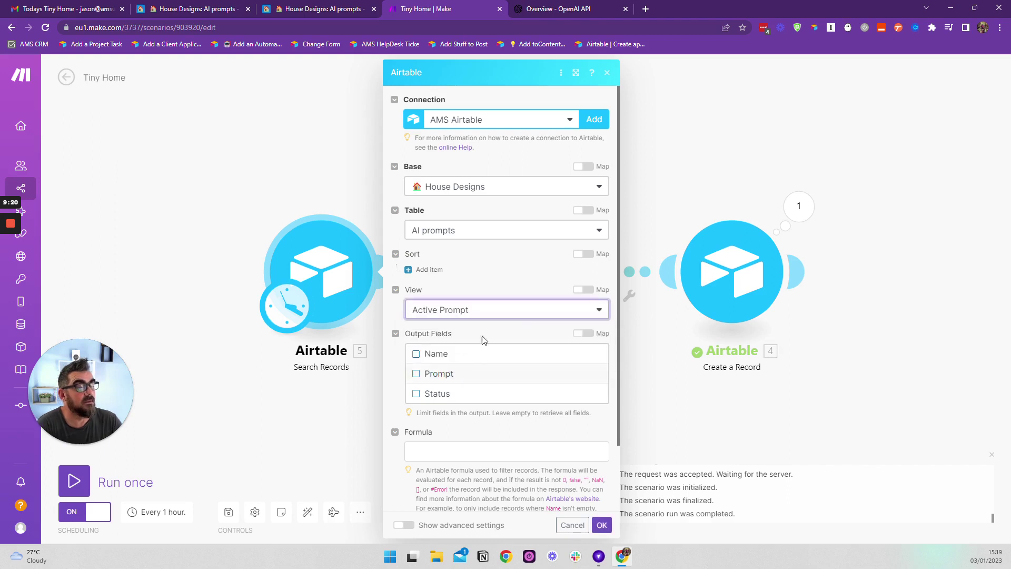
{"action": "scroll", "coordinate": [479, 334], "scroll_direction": "down", "scroll_amount": 2}
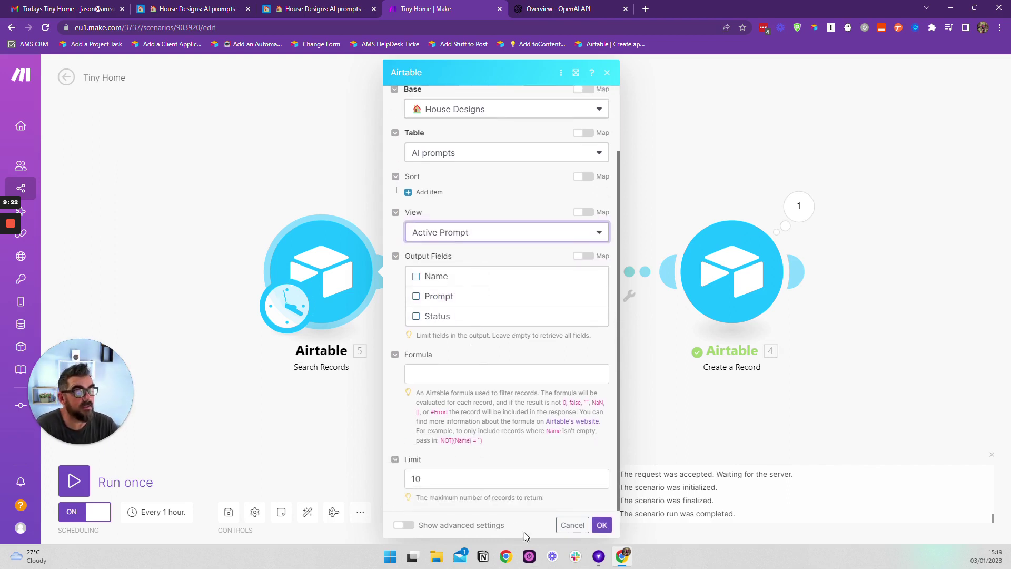
{"action": "left_click", "coordinate": [431, 478]}
{"action": "key", "text": "BackSpace"}
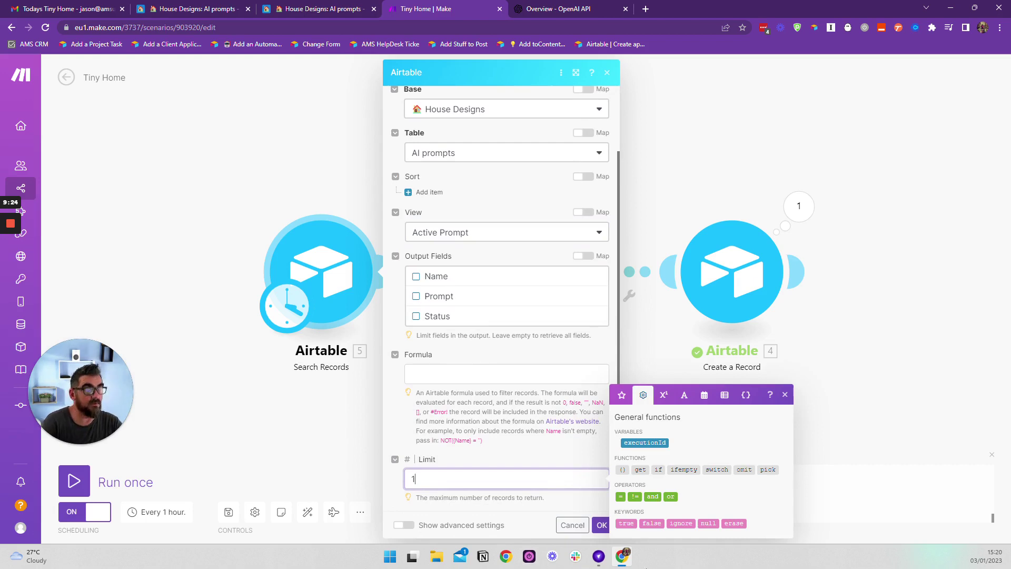
- Run only the Search Records module and inspect the record it returns
{"action": "left_click", "coordinate": [602, 524]}
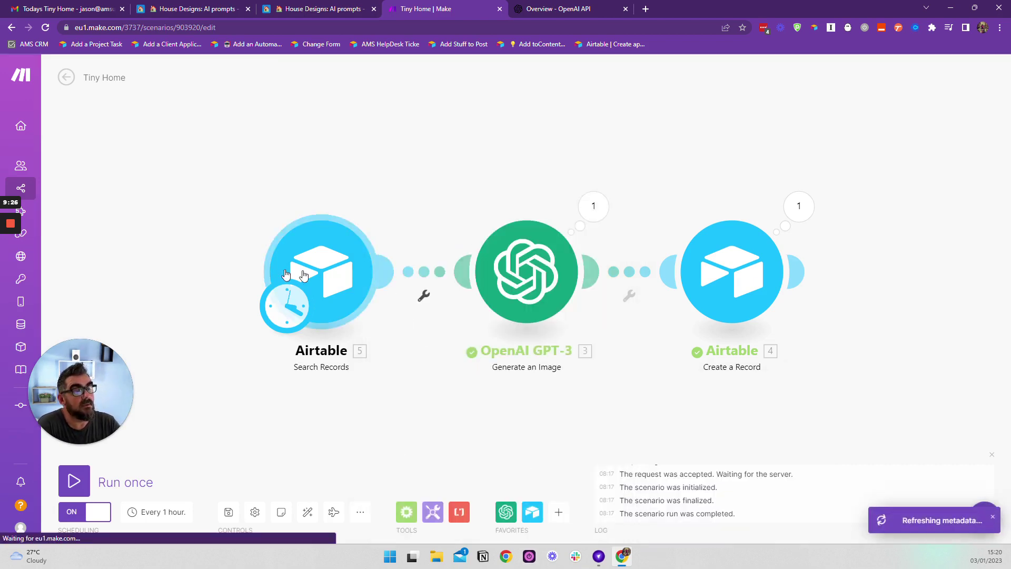
{"action": "left_click_drag", "start_coordinate": [285, 274], "coordinate": [230, 274]}
{"action": "left_click", "coordinate": [527, 271]}
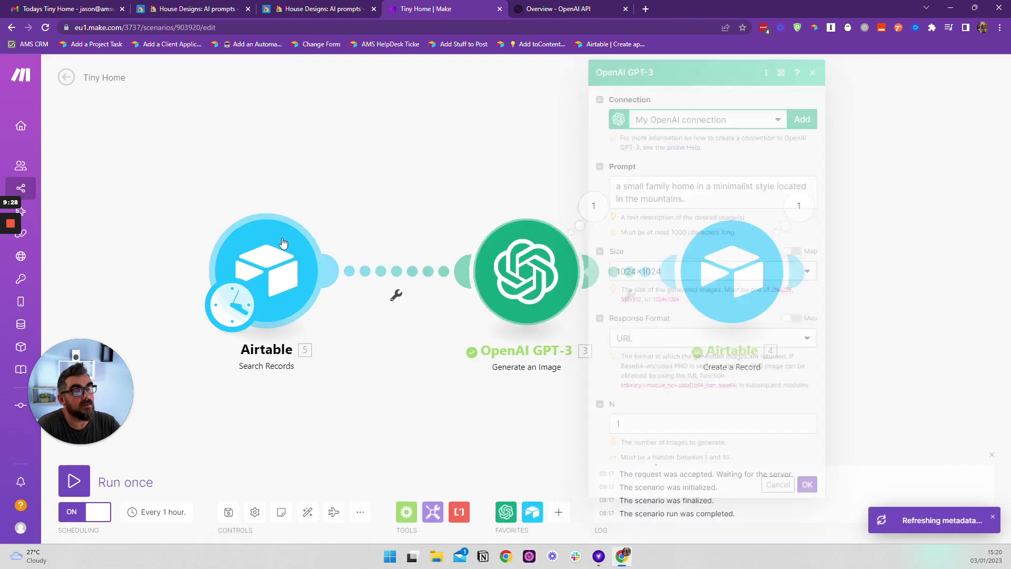
{"action": "left_click", "coordinate": [283, 242]}
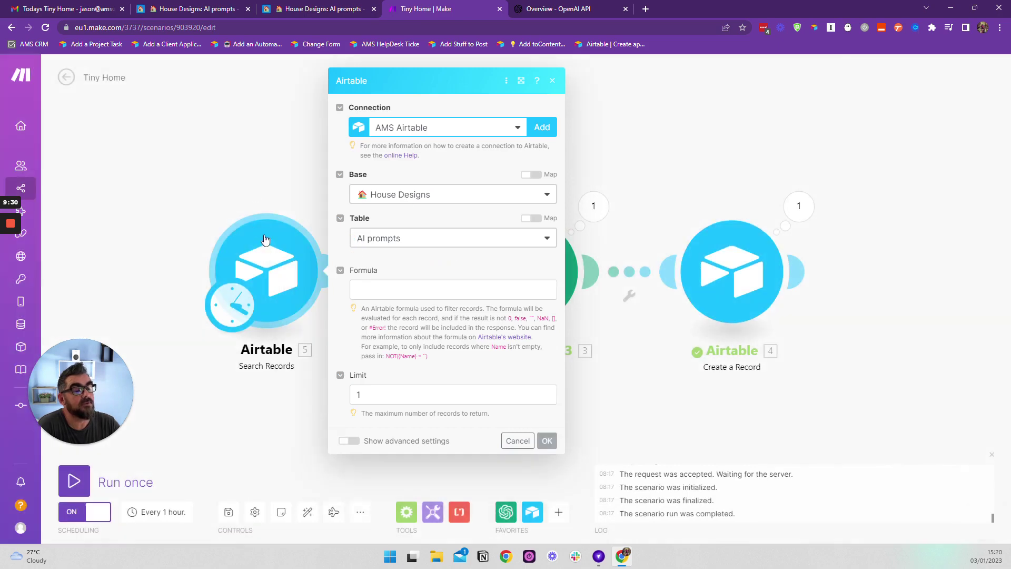
{"action": "right_click", "coordinate": [270, 259]}
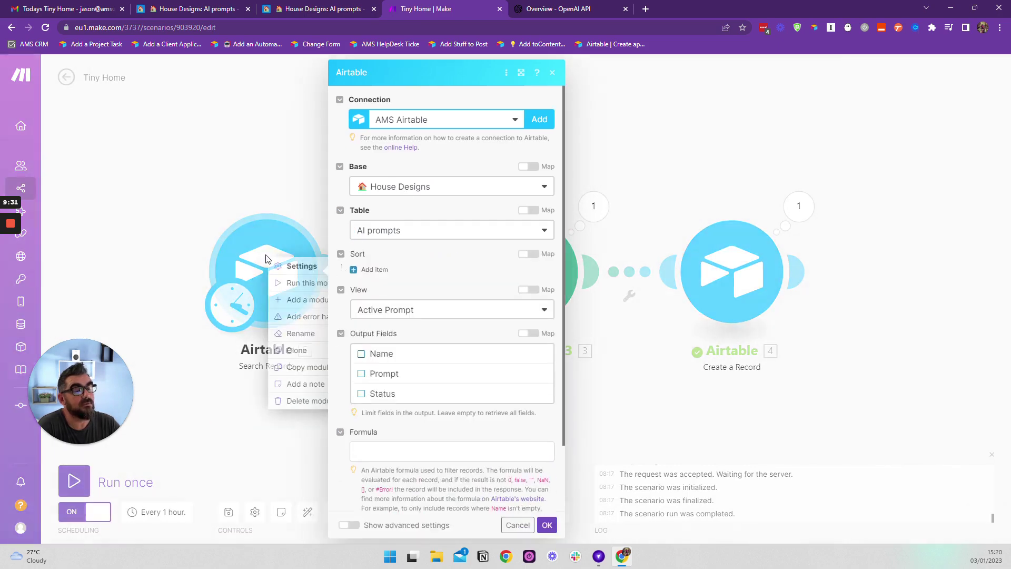
{"action": "left_click", "coordinate": [308, 284]}
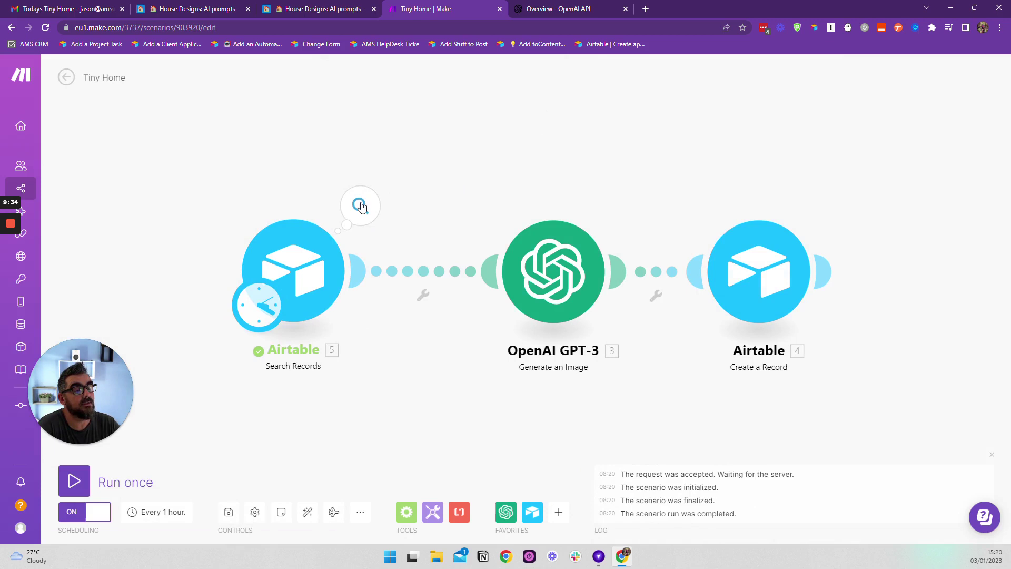
{"action": "left_click", "coordinate": [360, 205]}
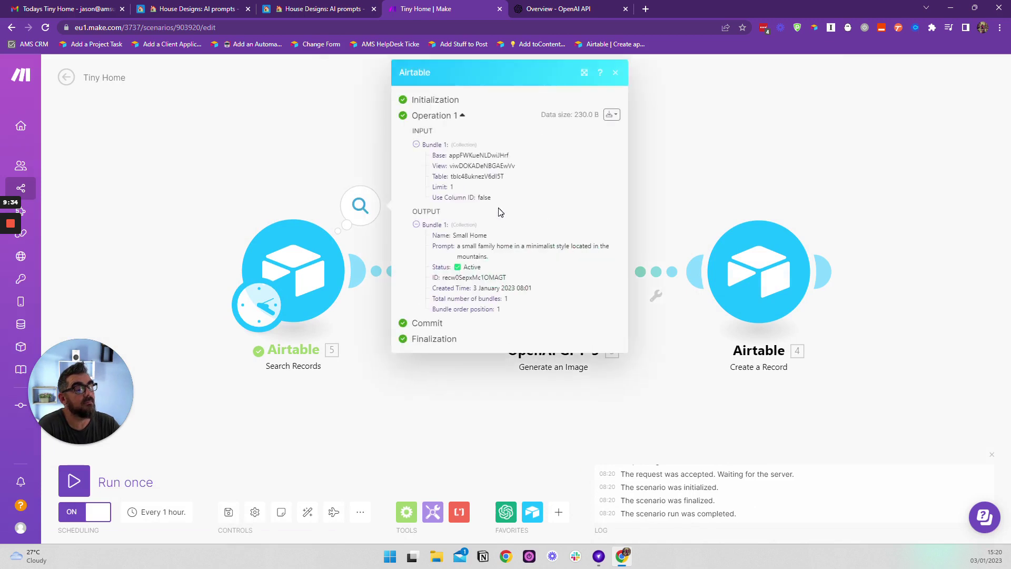
{"action": "left_click", "coordinate": [622, 73]}
- Replace the hard-coded OpenAI prompt with the mapped 5. Prompt field and run the scenario once
{"action": "left_click", "coordinate": [597, 248]}
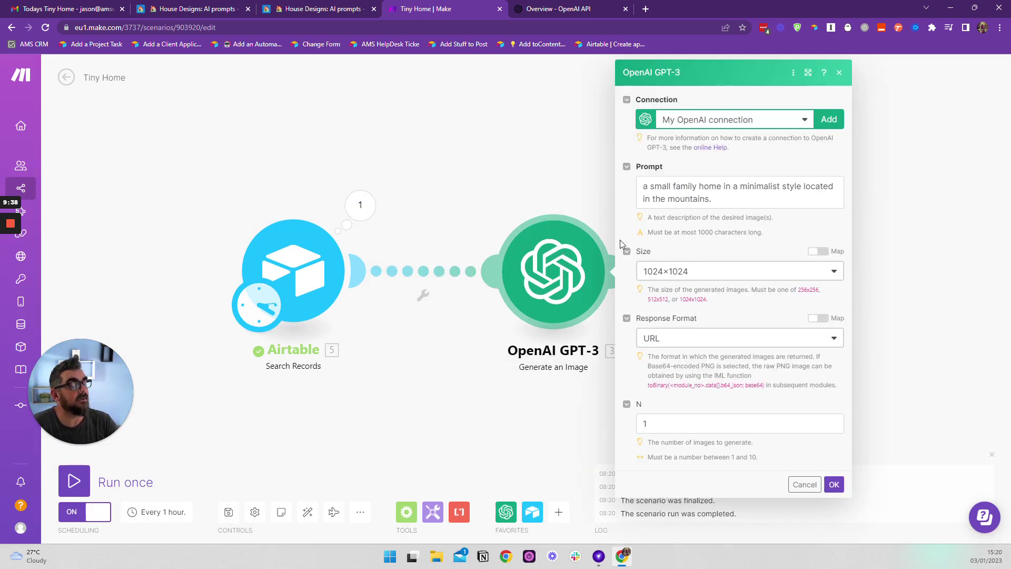
{"action": "triple_click", "coordinate": [737, 193]}
{"action": "key", "text": "BackSpace"}
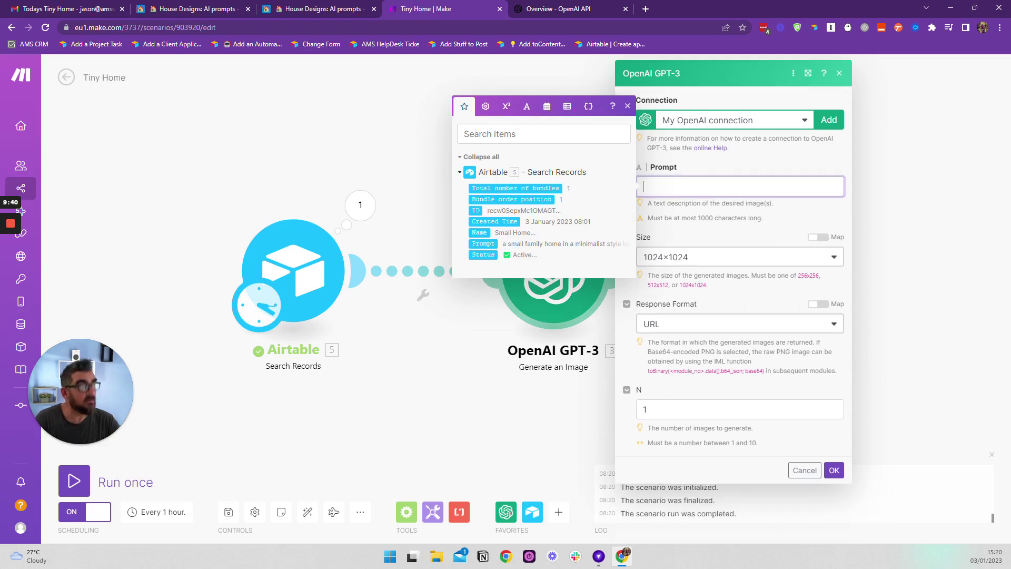
{"action": "left_click", "coordinate": [495, 247]}
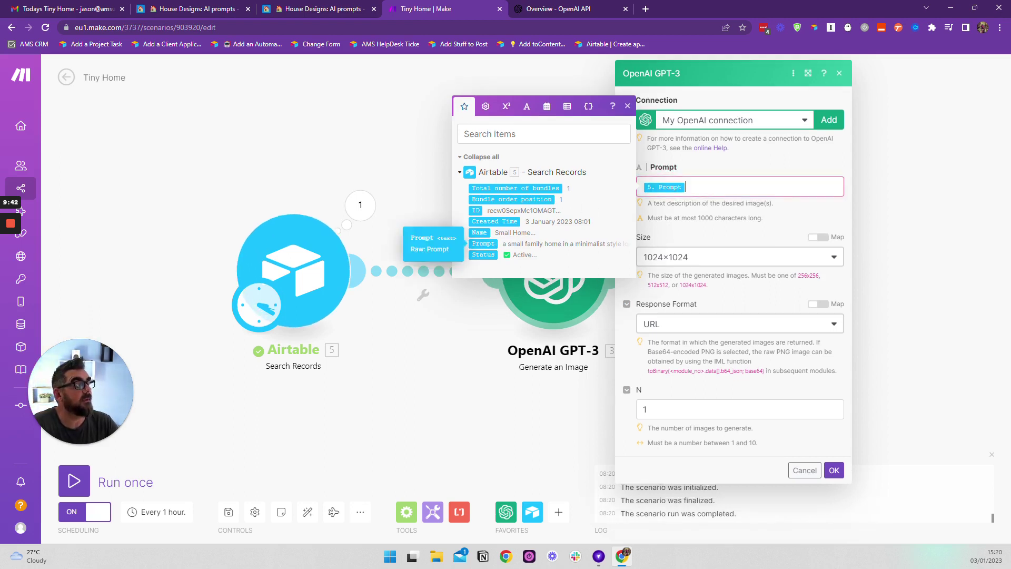
{"action": "left_click", "coordinate": [833, 470]}
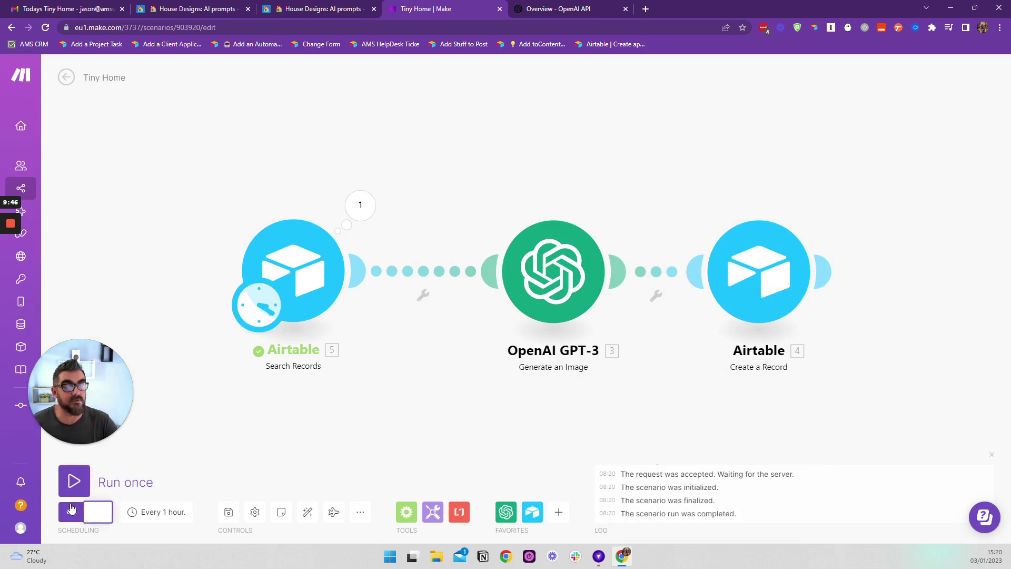
{"action": "left_click", "coordinate": [74, 480]}
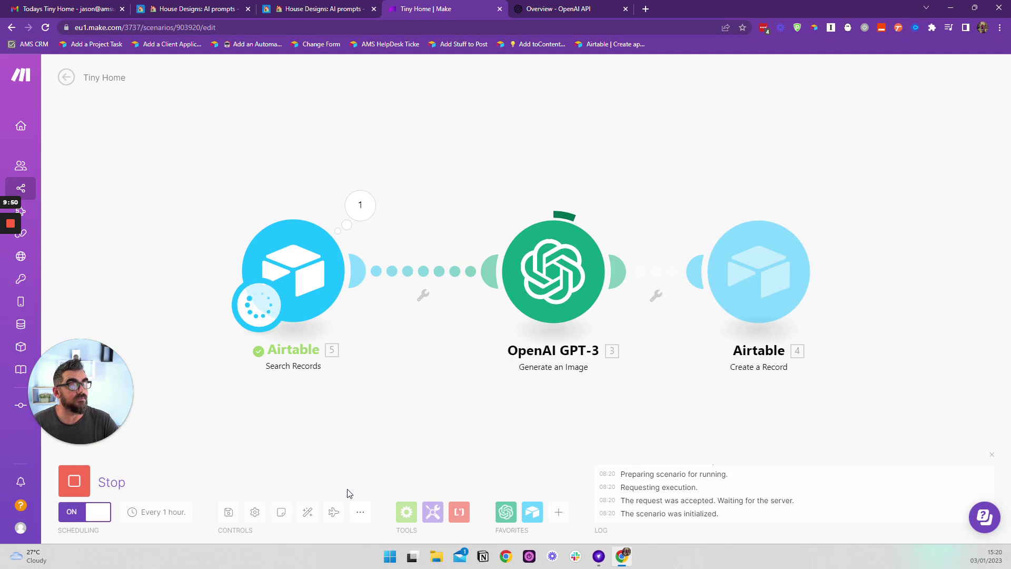
{"action": "left_click", "coordinate": [315, 12]}
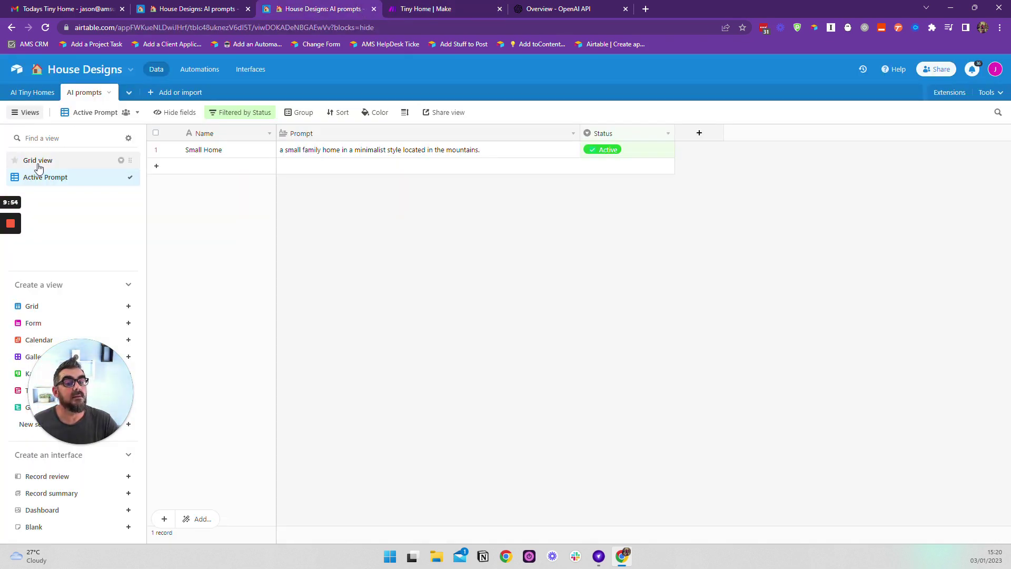
- Preview the newest AI Tiny Homes record's generated image and rate it three hearts
{"action": "left_click", "coordinate": [34, 93]}
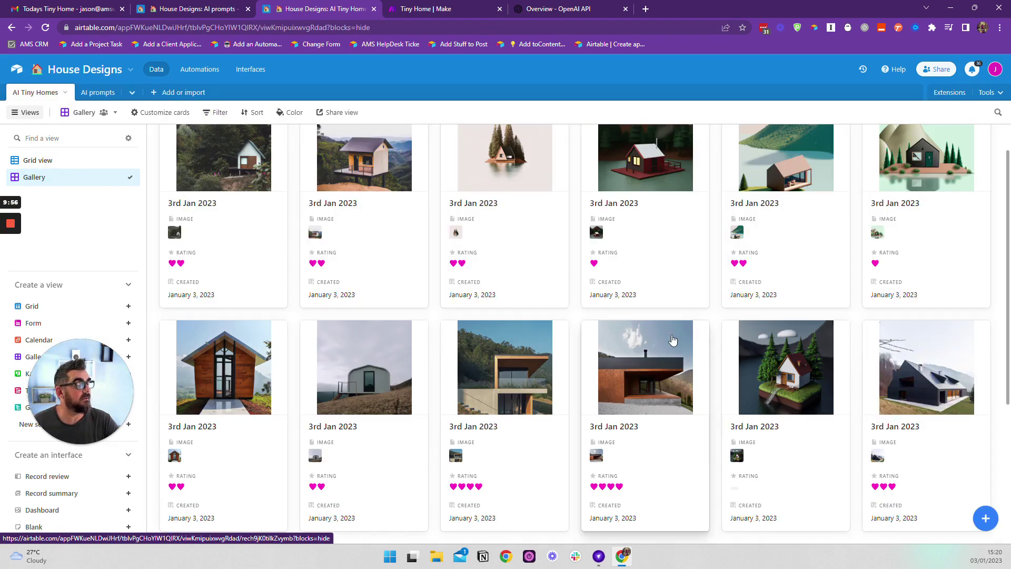
{"action": "scroll", "coordinate": [685, 358], "scroll_direction": "down", "scroll_amount": 4}
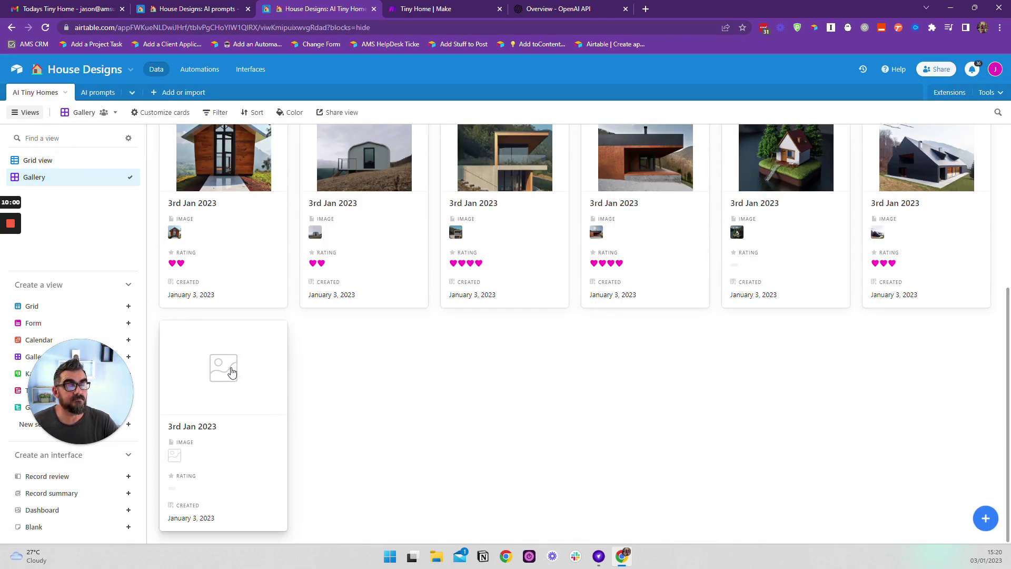
{"action": "left_click", "coordinate": [232, 372]}
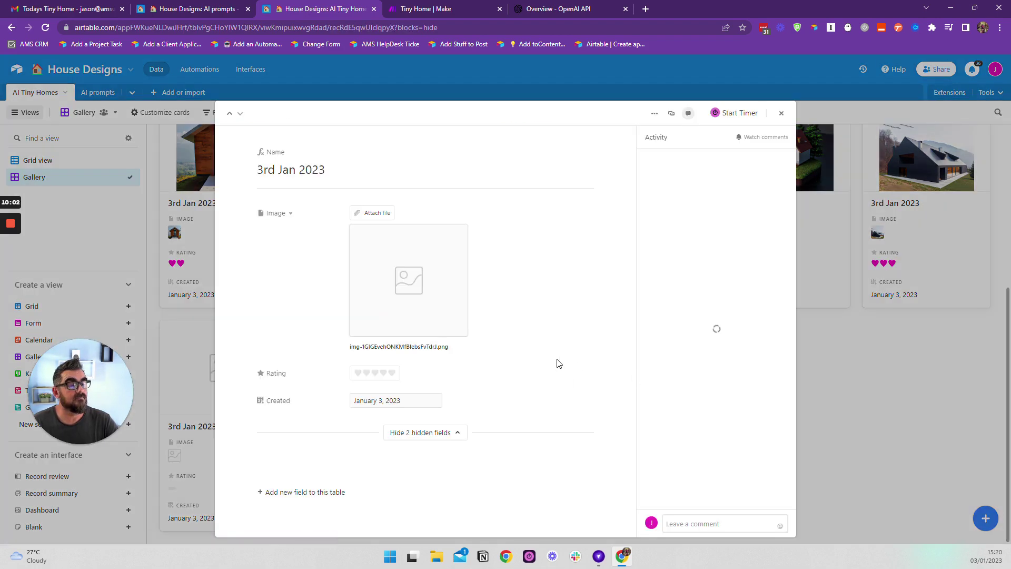
{"action": "left_click", "coordinate": [437, 281]}
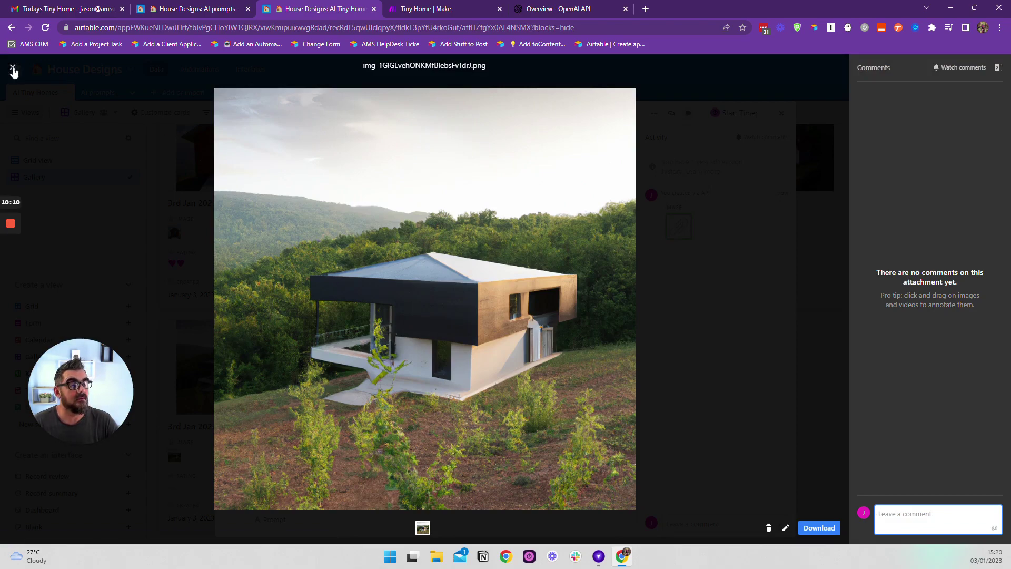
{"action": "left_click", "coordinate": [14, 67]}
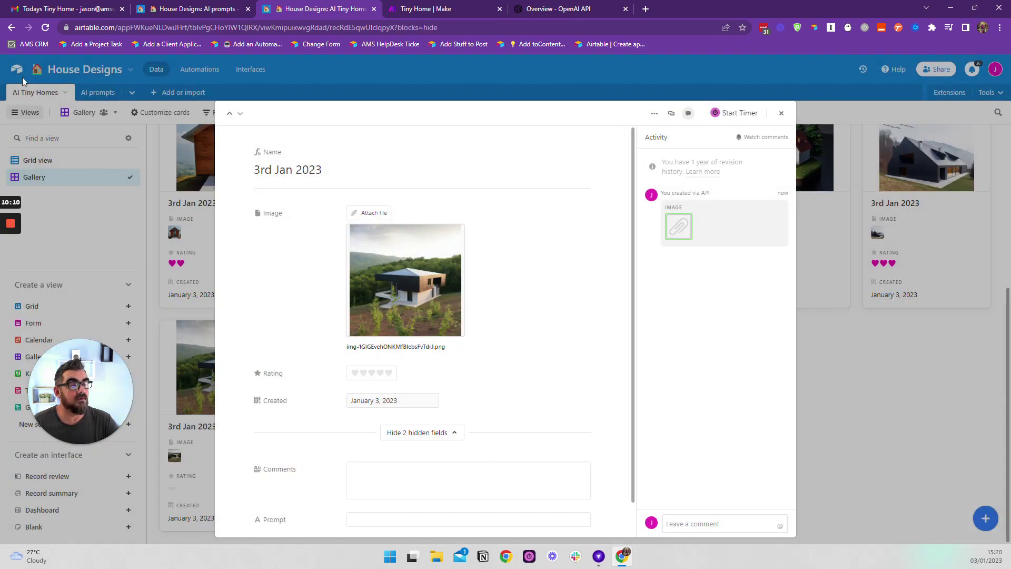
{"action": "left_click", "coordinate": [372, 372]}
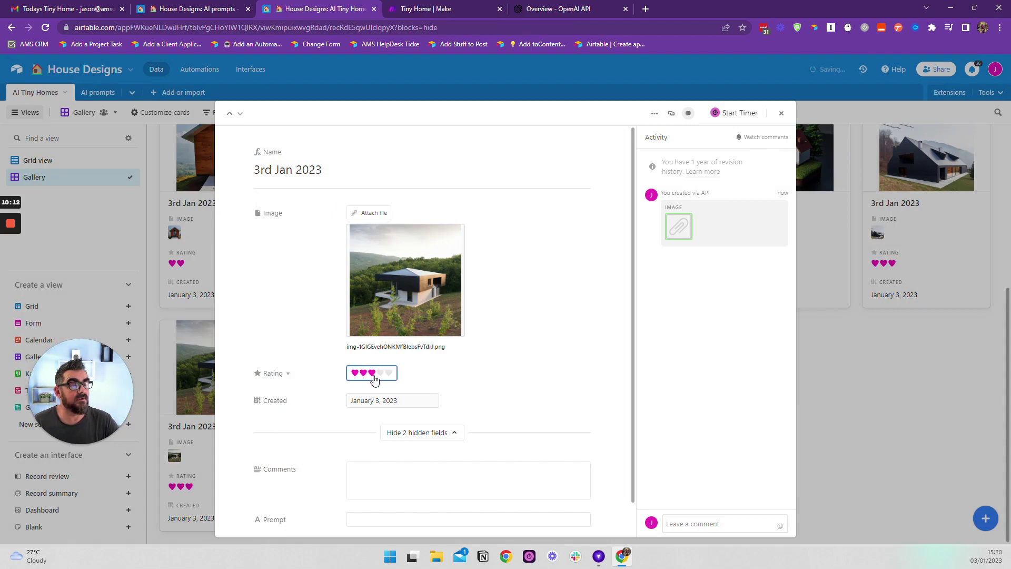
{"action": "left_click", "coordinate": [781, 113]}
{"action": "scroll", "coordinate": [253, 135], "scroll_direction": "up", "scroll_amount": 4}
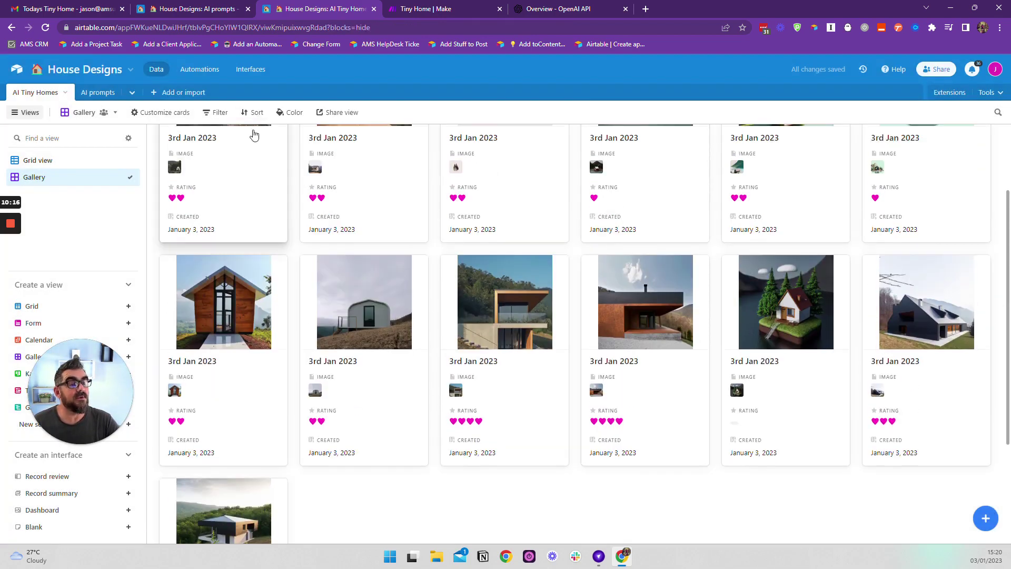
{"action": "left_click", "coordinate": [201, 69]}
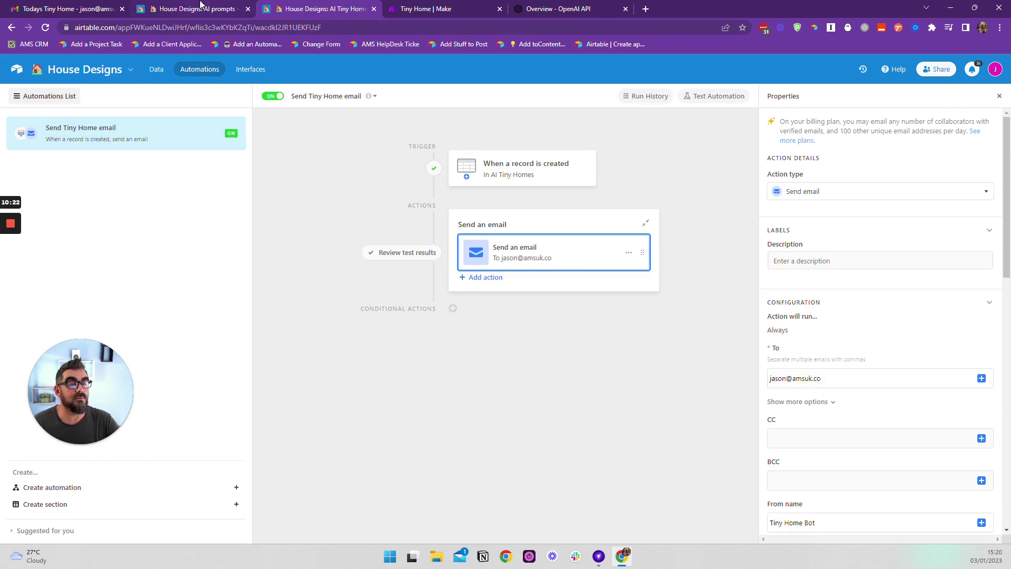
- Open the newest Todays Tiny Home email, view its linked tiny-home image, and return to the inbox
{"action": "left_click", "coordinate": [45, 5]}
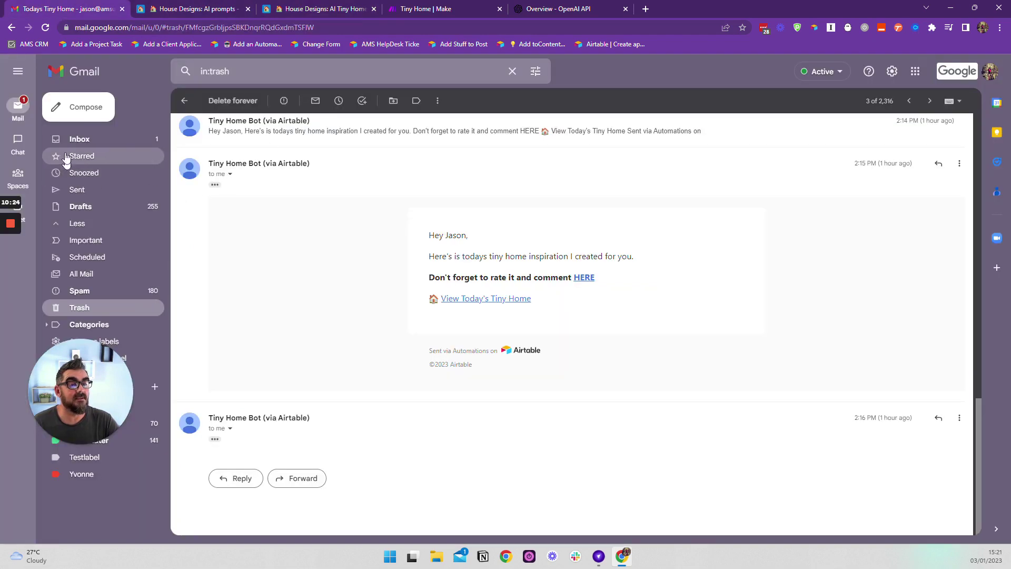
{"action": "left_click", "coordinate": [144, 139]}
{"action": "left_click", "coordinate": [351, 153]}
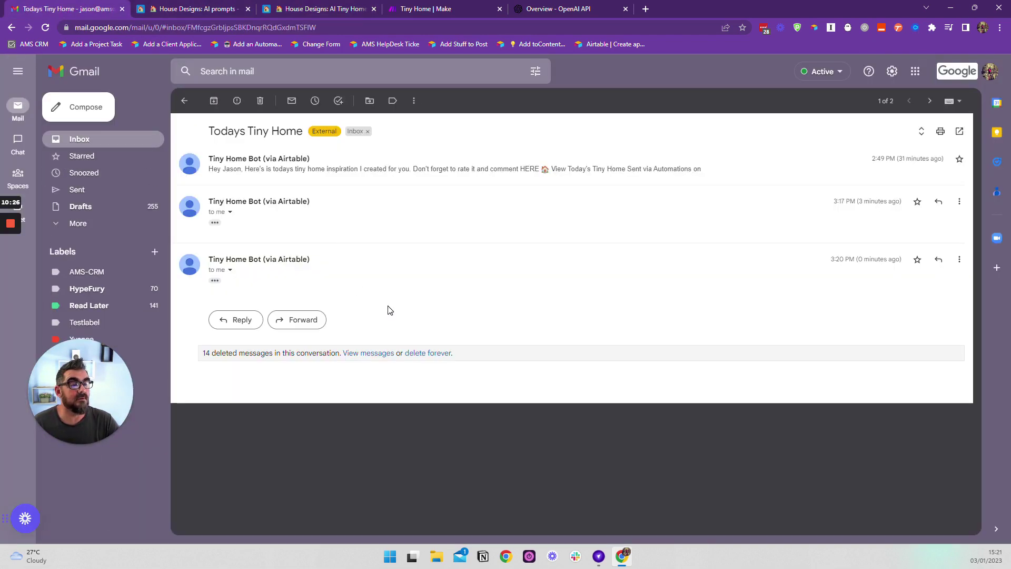
{"action": "left_click", "coordinate": [216, 280]}
{"action": "scroll", "coordinate": [521, 341], "scroll_direction": "down", "scroll_amount": 2}
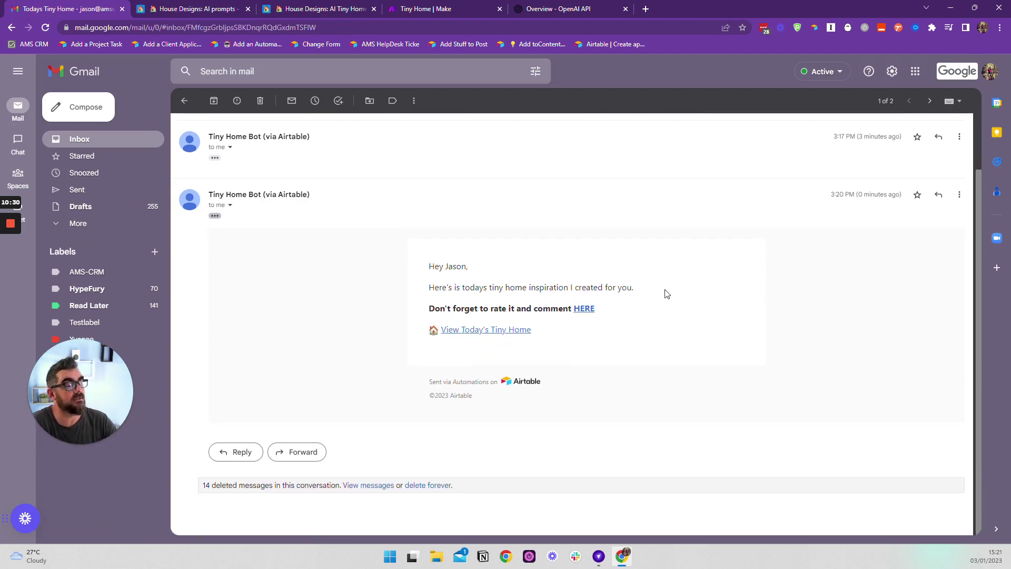
{"action": "left_click", "coordinate": [501, 332]}
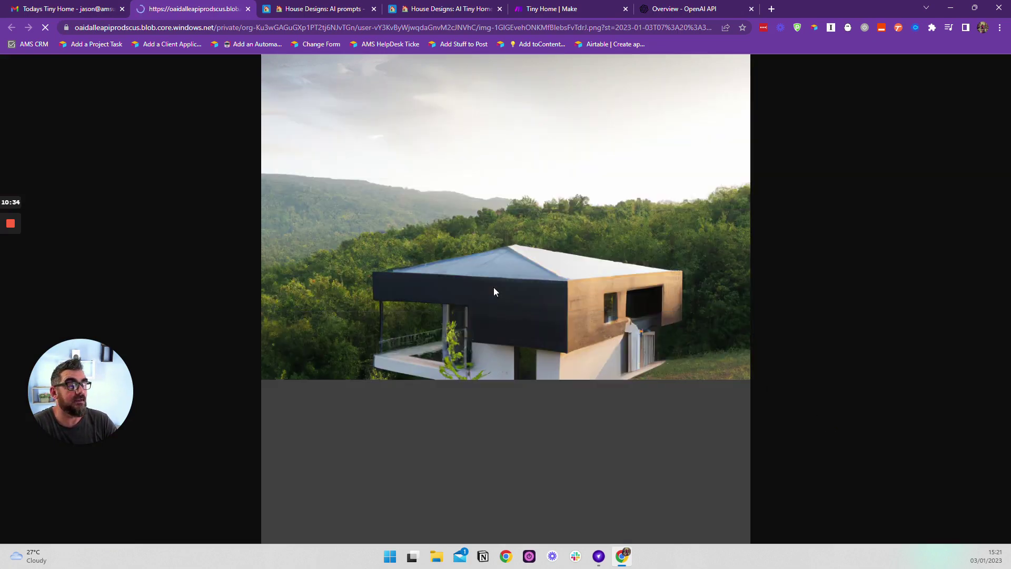
{"action": "left_click", "coordinate": [248, 9]}
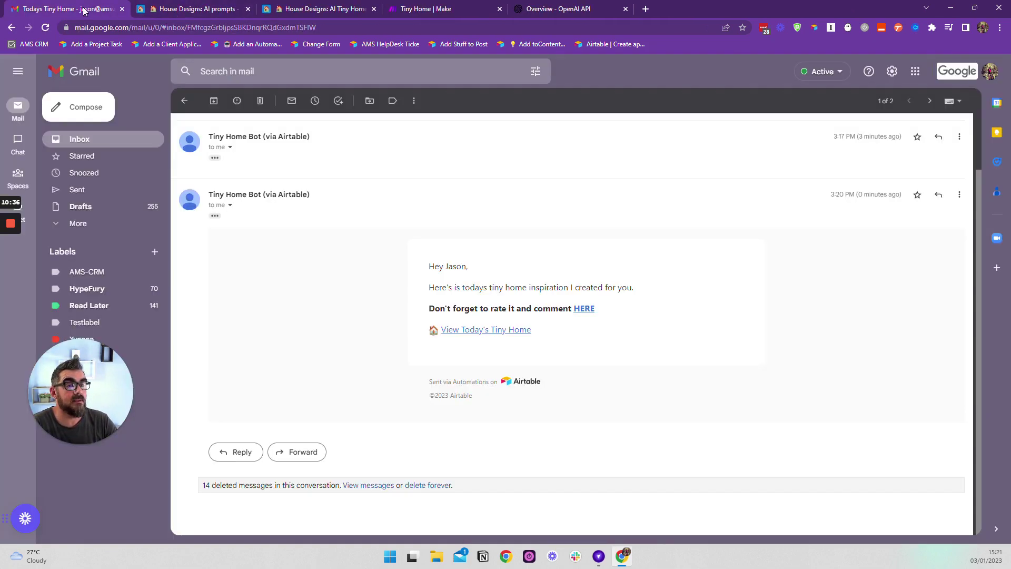
{"action": "left_click", "coordinate": [96, 142]}
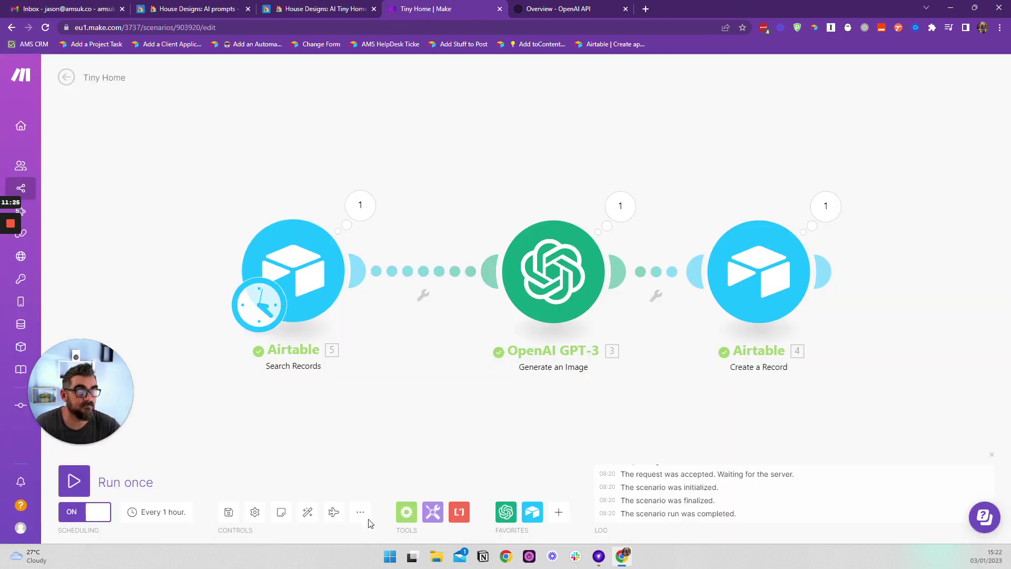
{"action": "mouse_move", "coordinate": [17, 222]}
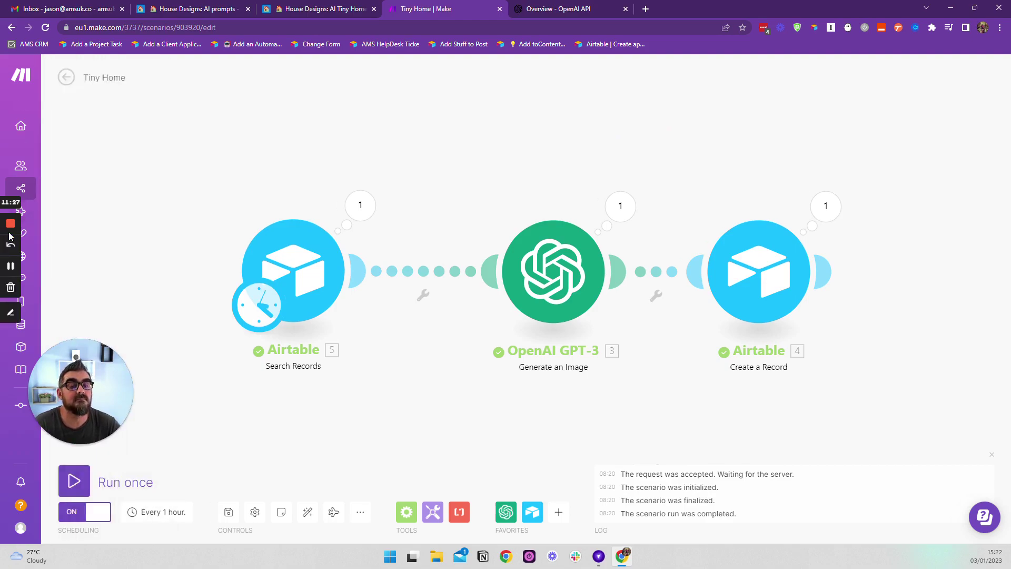